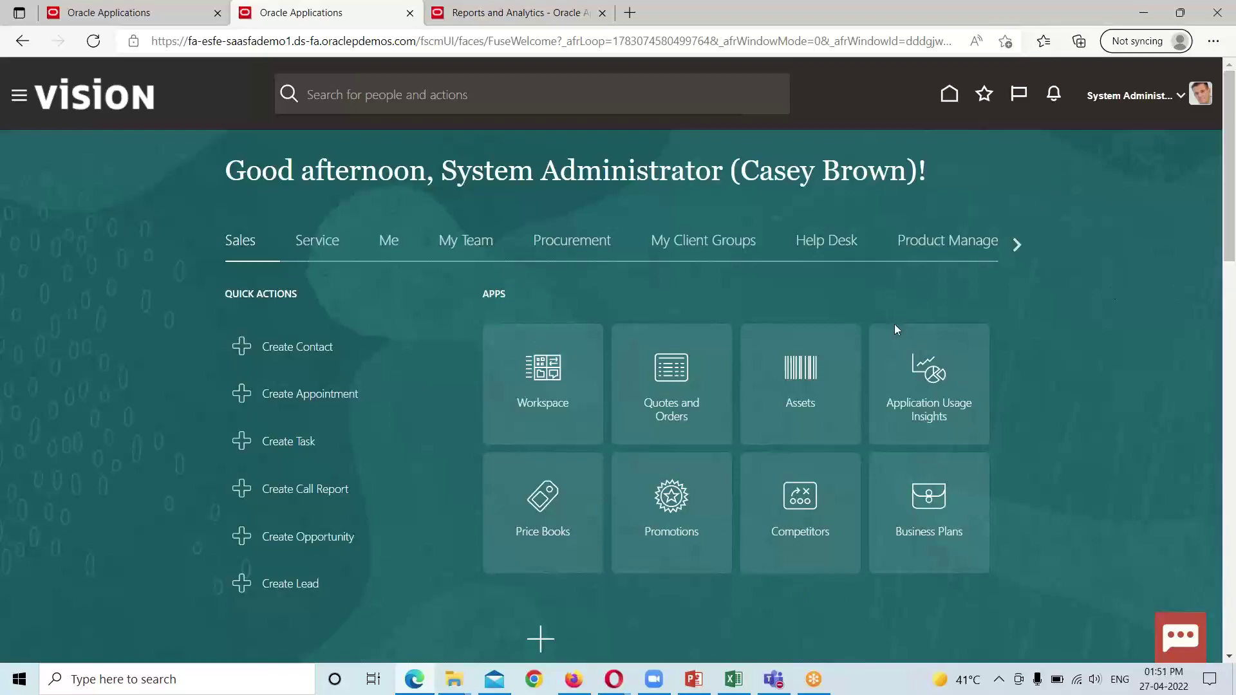
Switch to the PowerPoint presentation and review slide 33 on navigation to the BI Analysis Editor
key("alt+Tab")
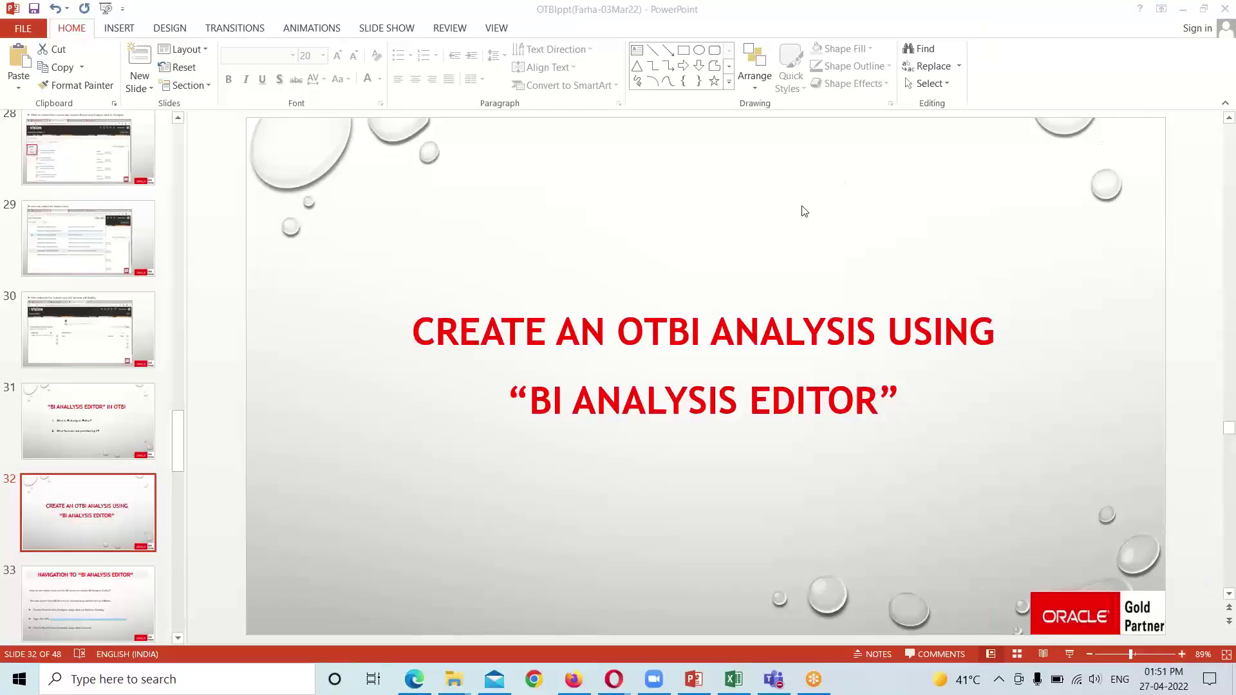
left_click(878, 243)
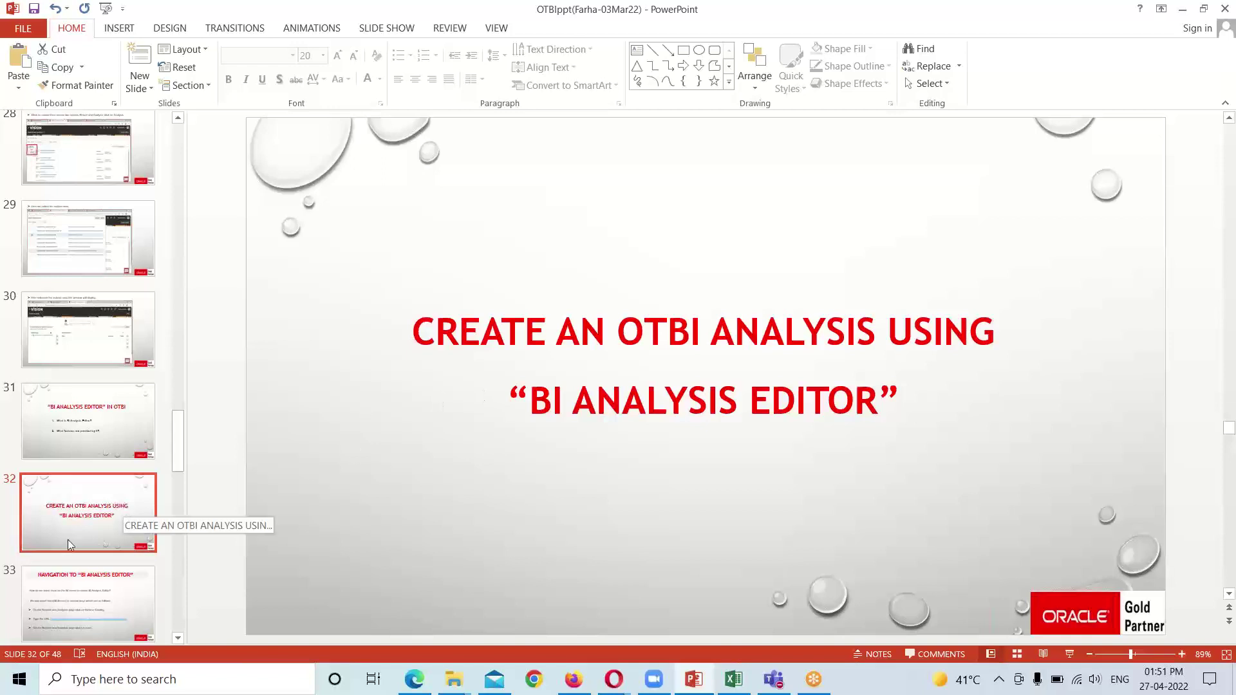
left_click(84, 597)
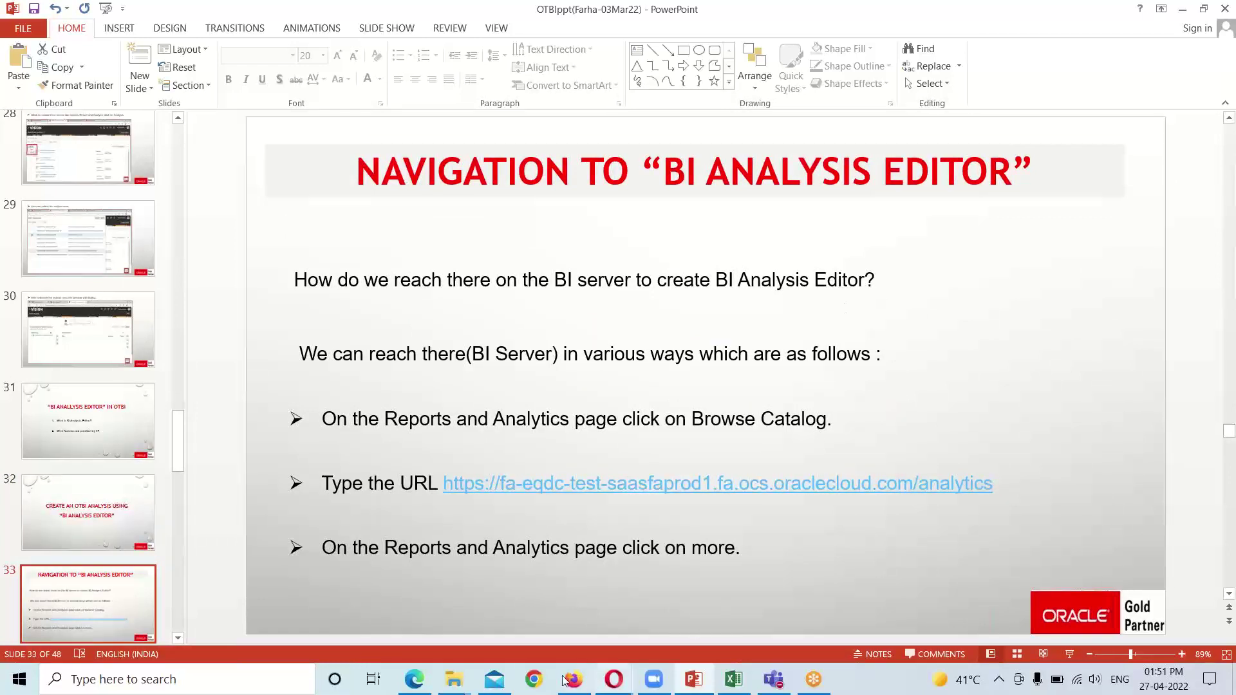
mouse_move(415, 679)
left_click(444, 619)
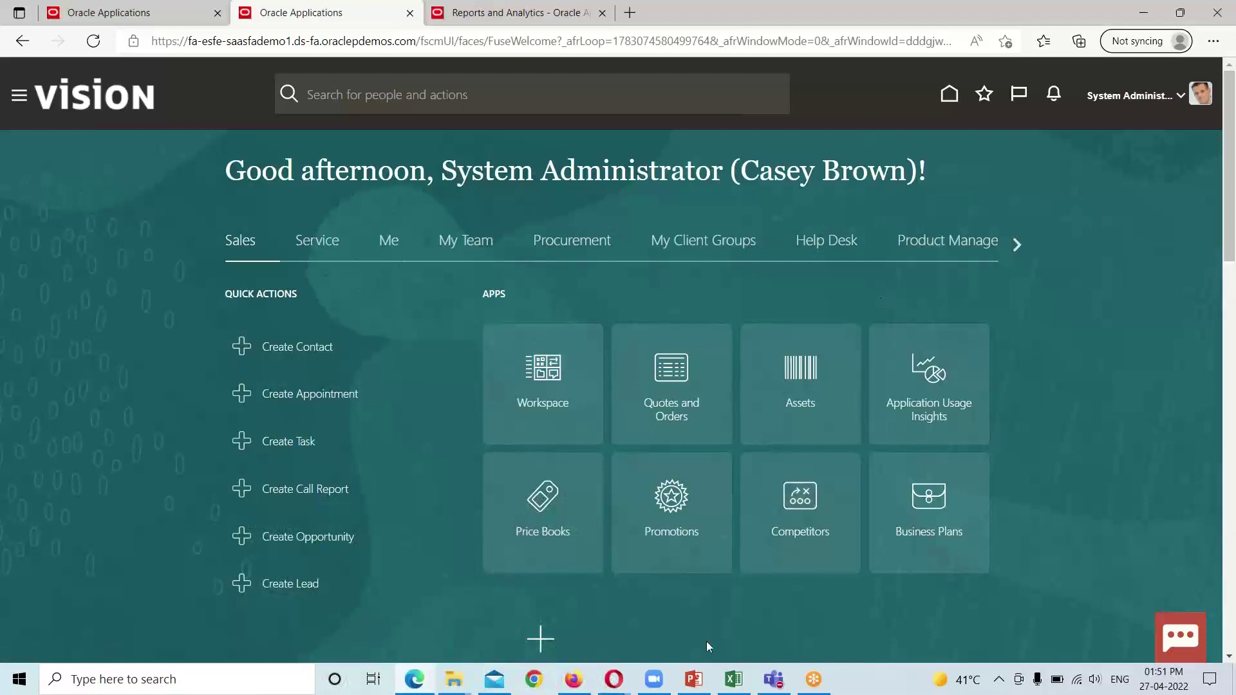
left_click(699, 678)
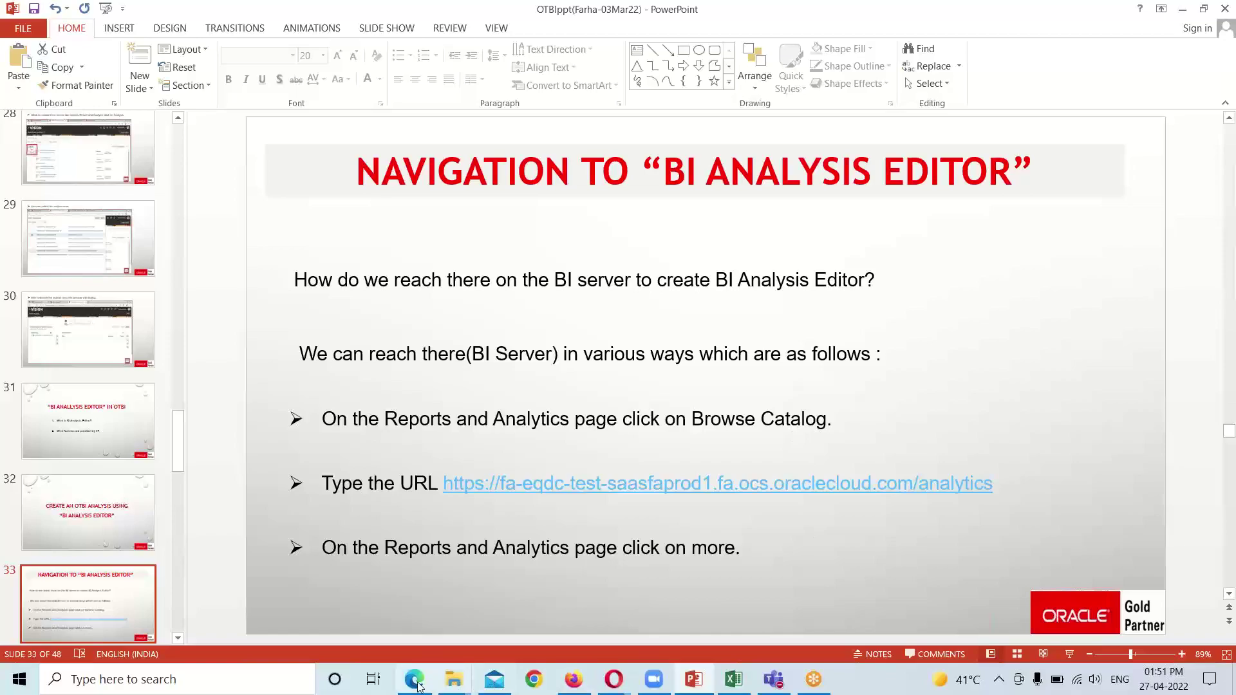
Switch to Edge, open Reports and Analytics from the Tools group, and browse its catalog
mouse_move(417, 684)
left_click(480, 619)
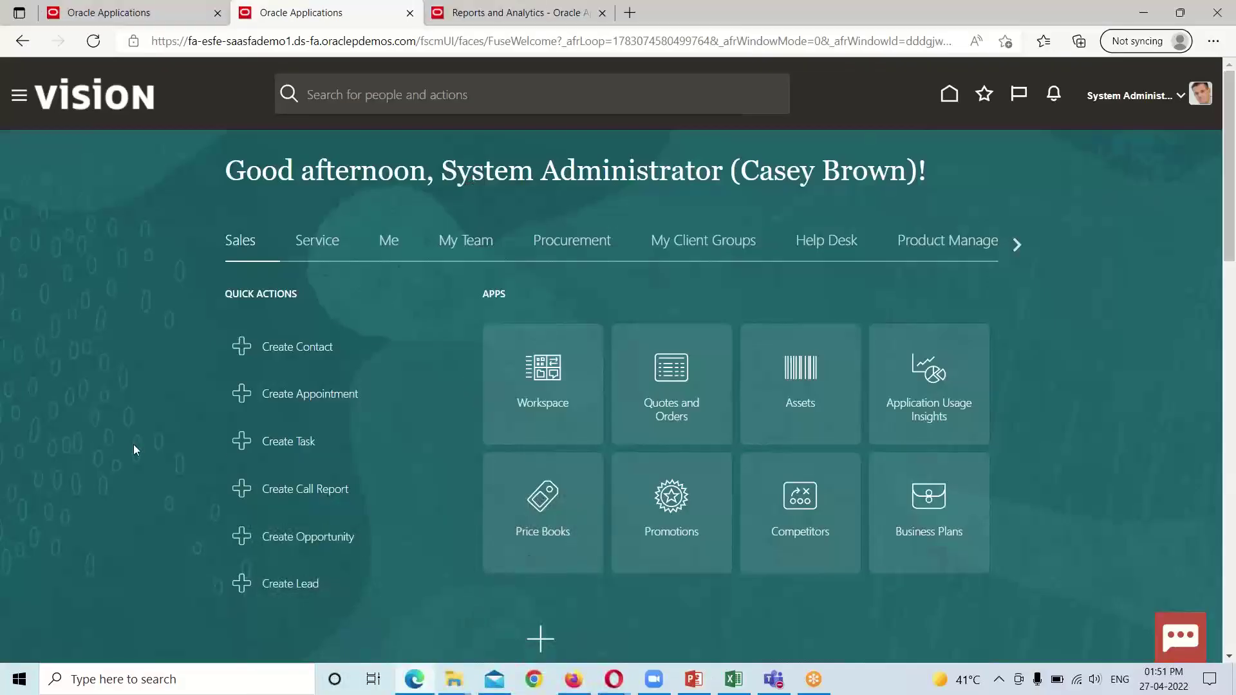
left_click(22, 98)
left_click(19, 96)
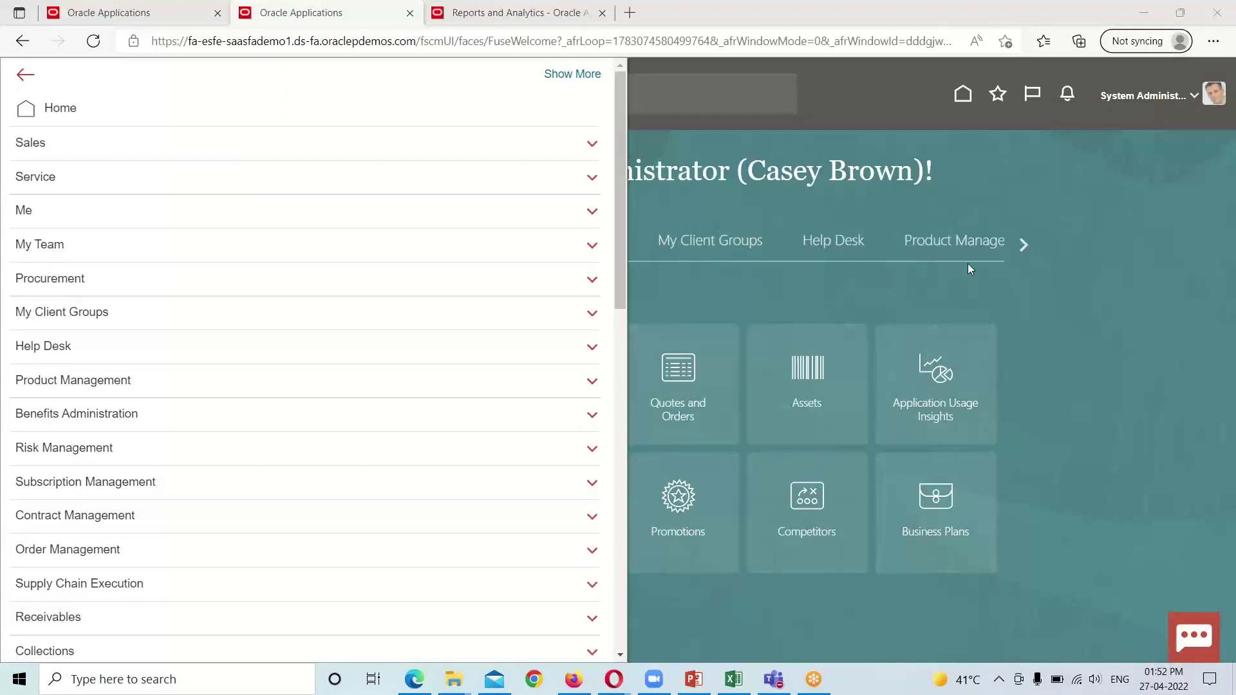
scroll(251, 340, "down", 10)
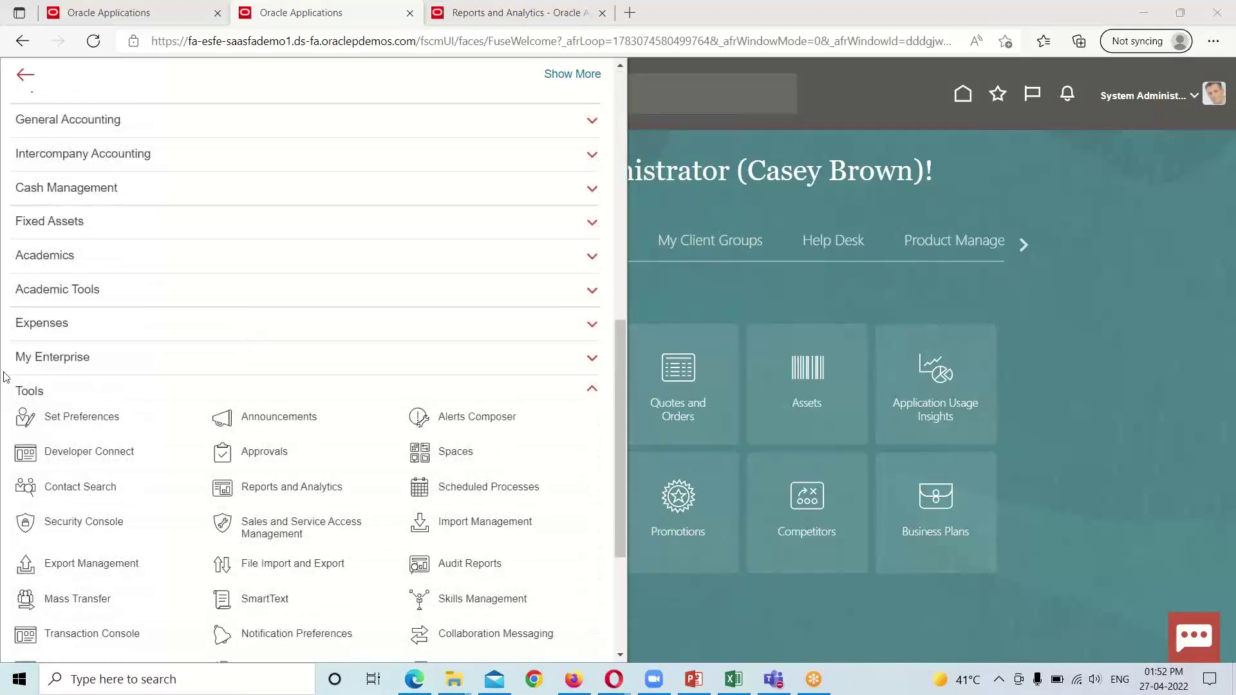
scroll(187, 414, "down", 2)
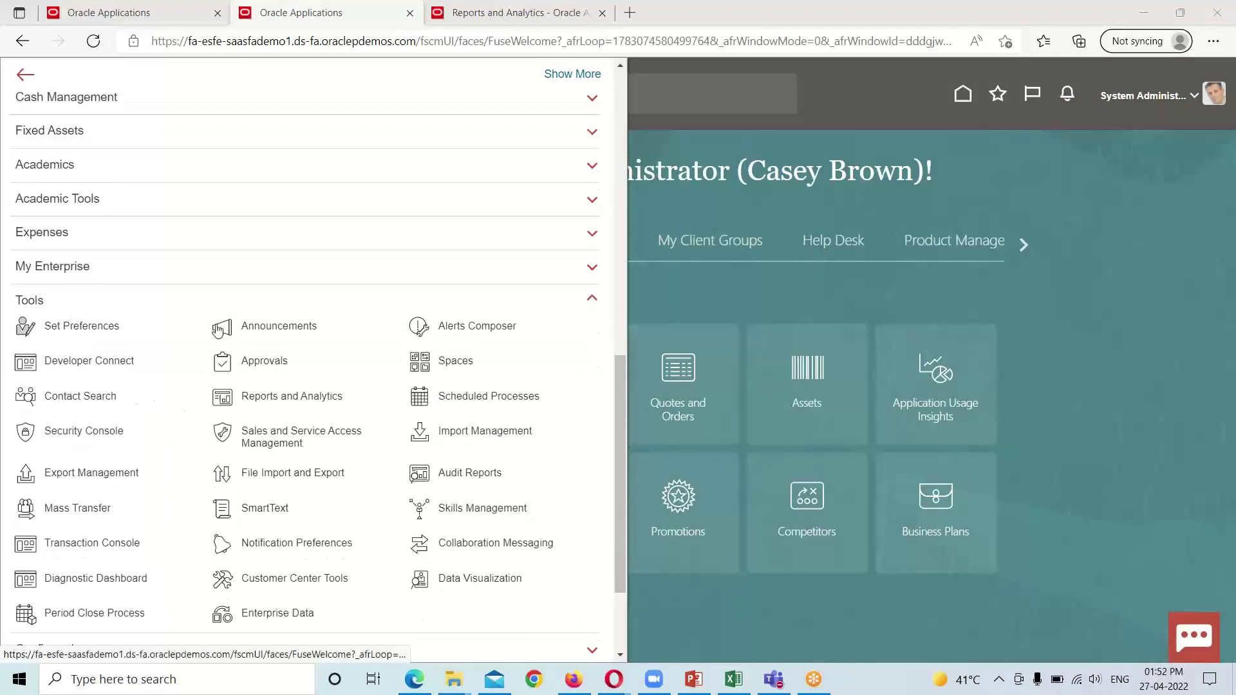
left_click(287, 399)
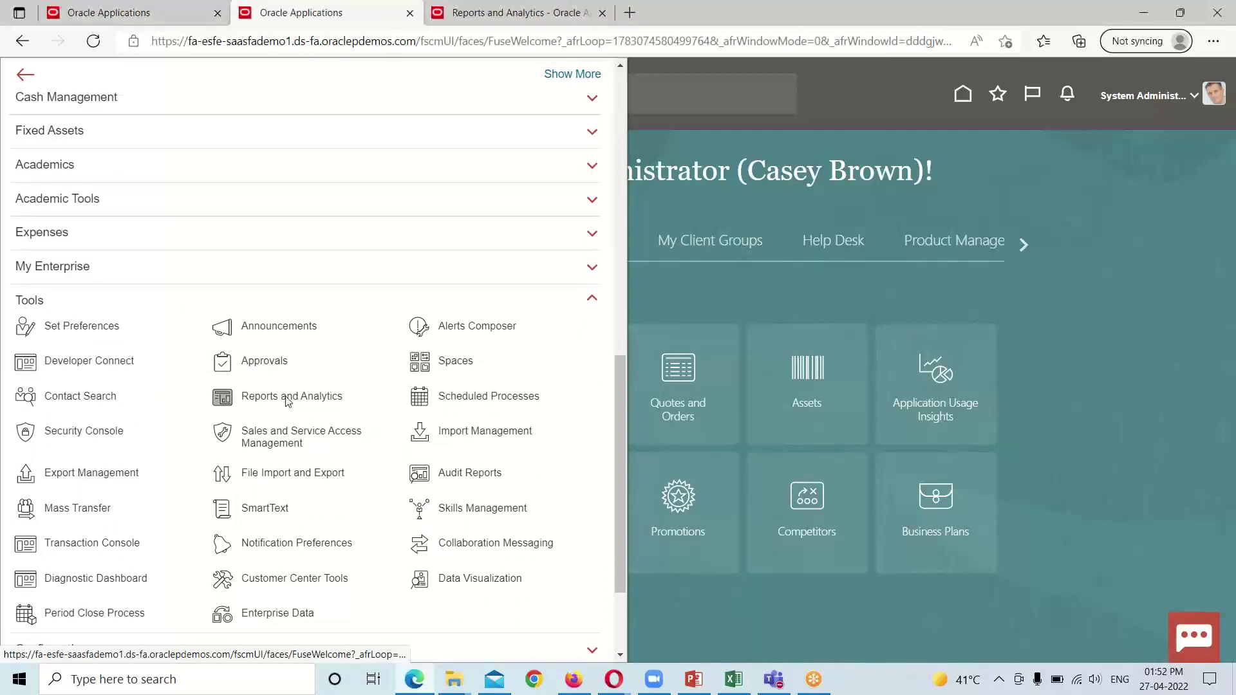
left_click(287, 399)
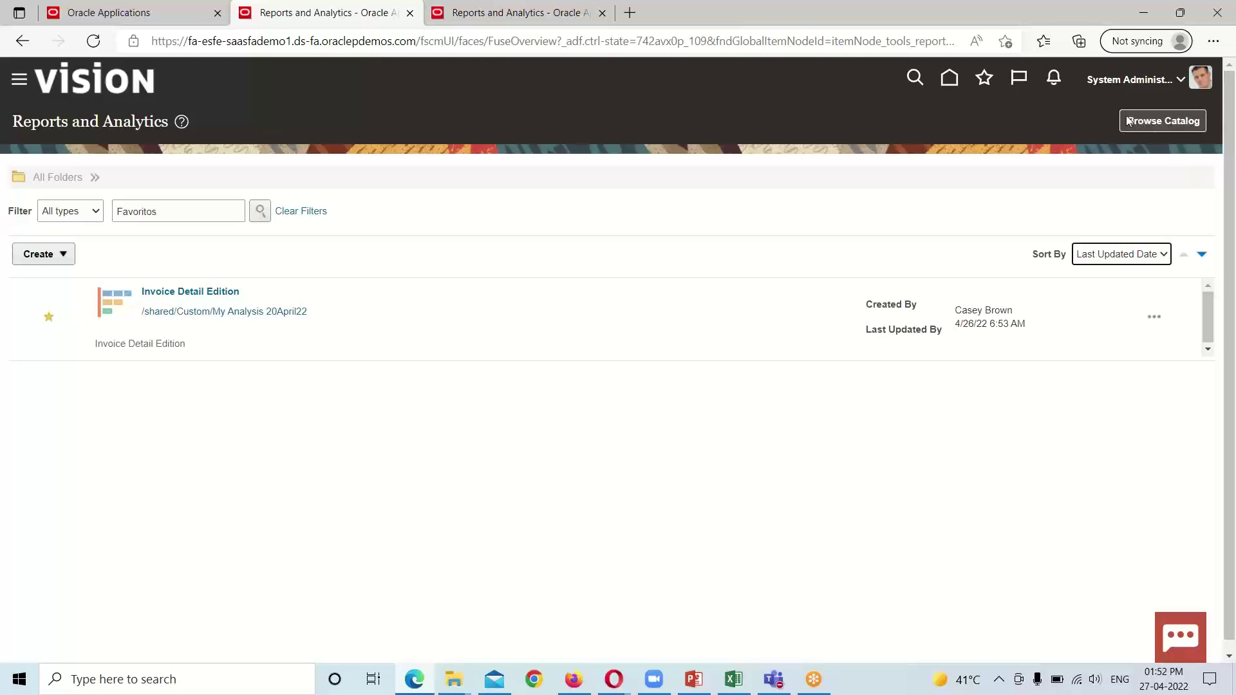
left_click(1150, 120)
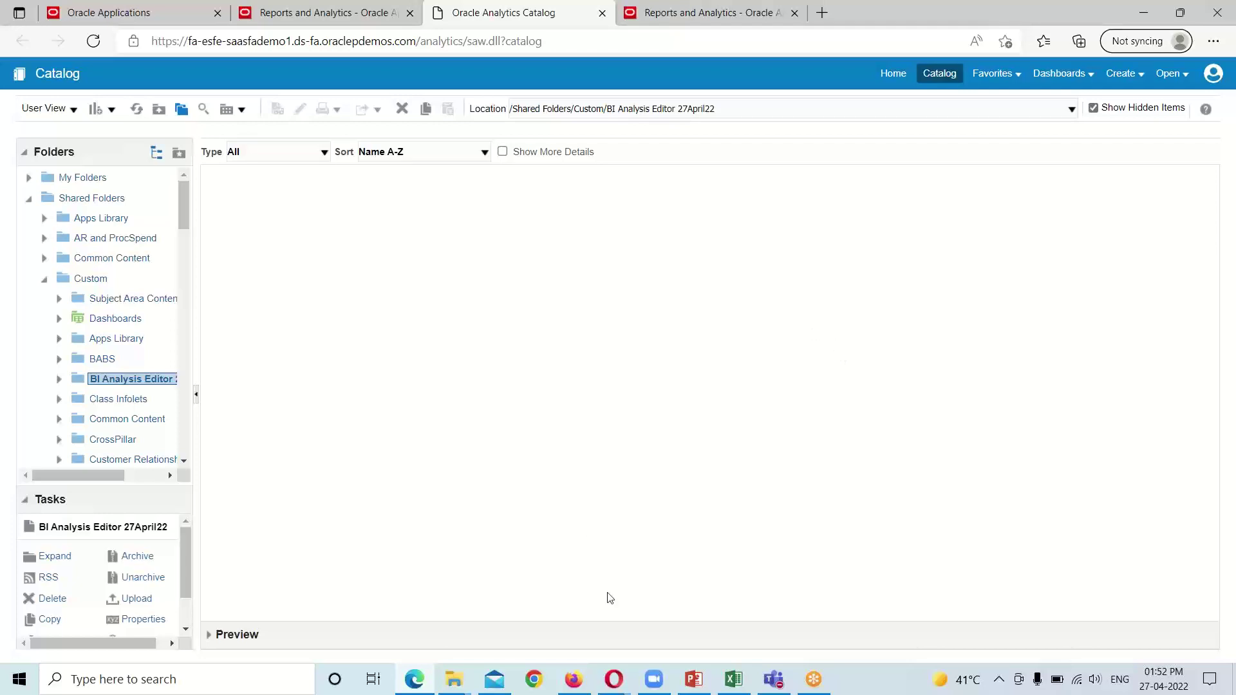
mouse_move(695, 681)
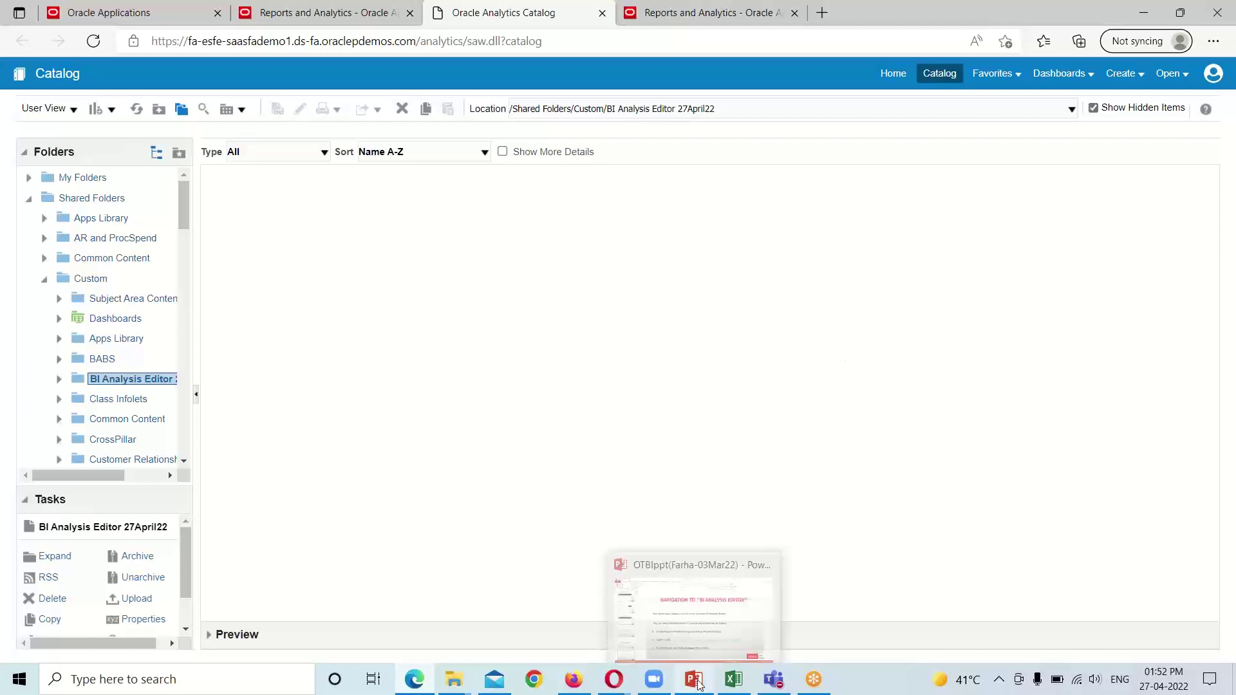
left_click(705, 638)
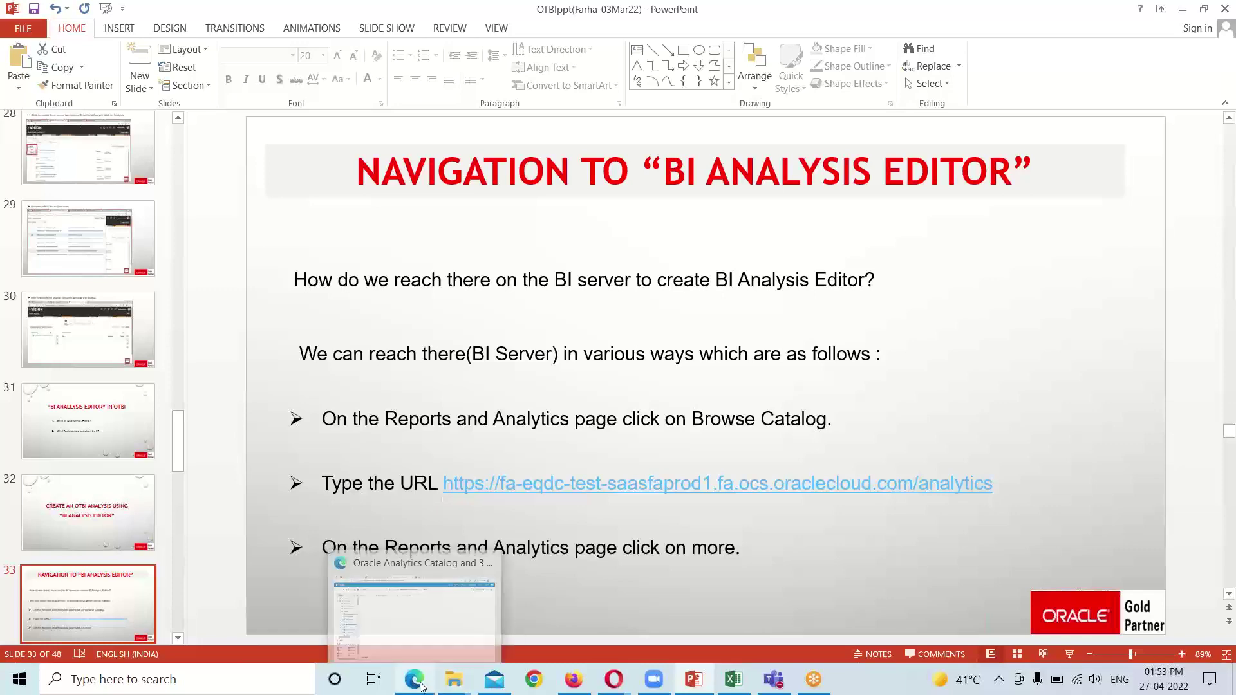
left_click(426, 598)
left_click(325, 12)
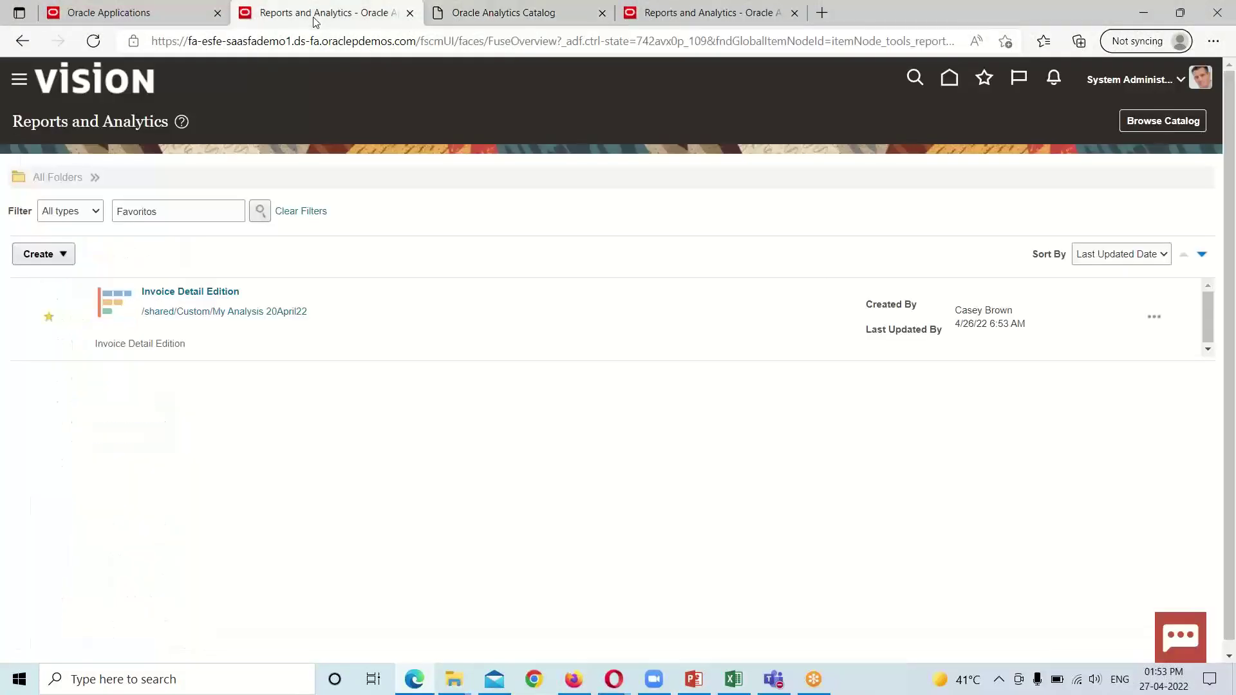
left_click(140, 13)
left_click(300, 13)
left_click_drag(153, 40, 421, 46)
key("ctrl+c")
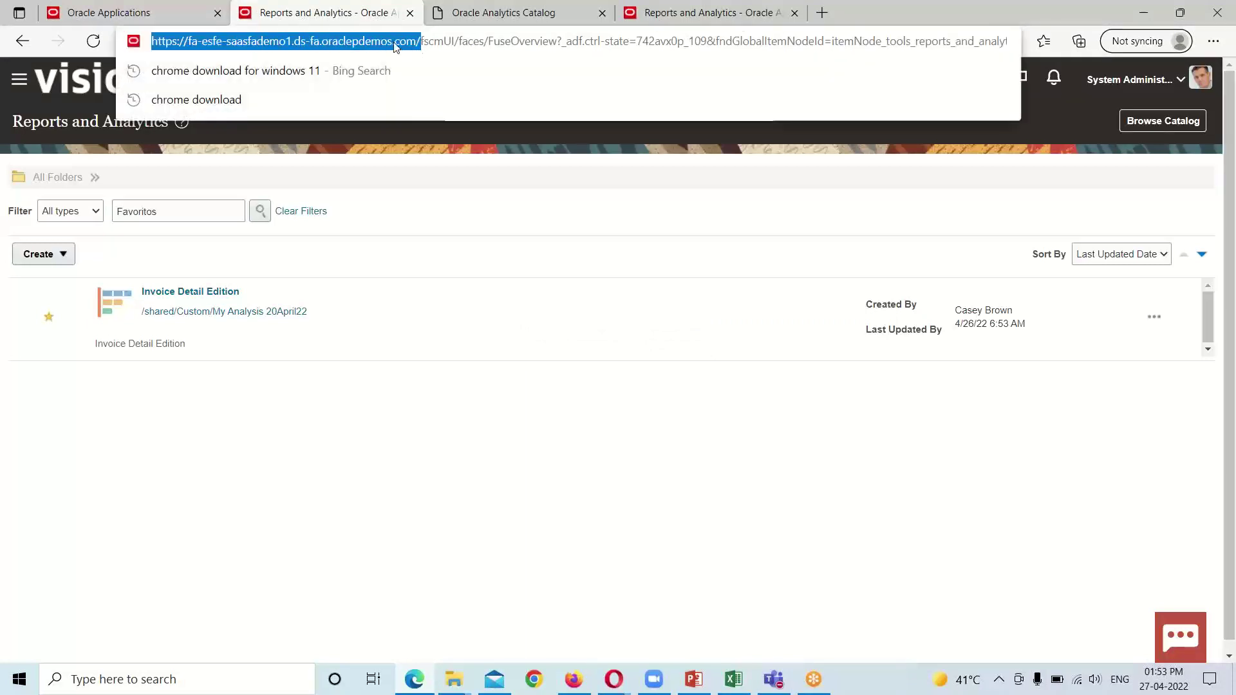
right_click(392, 41)
left_click(435, 168)
left_click(514, 21)
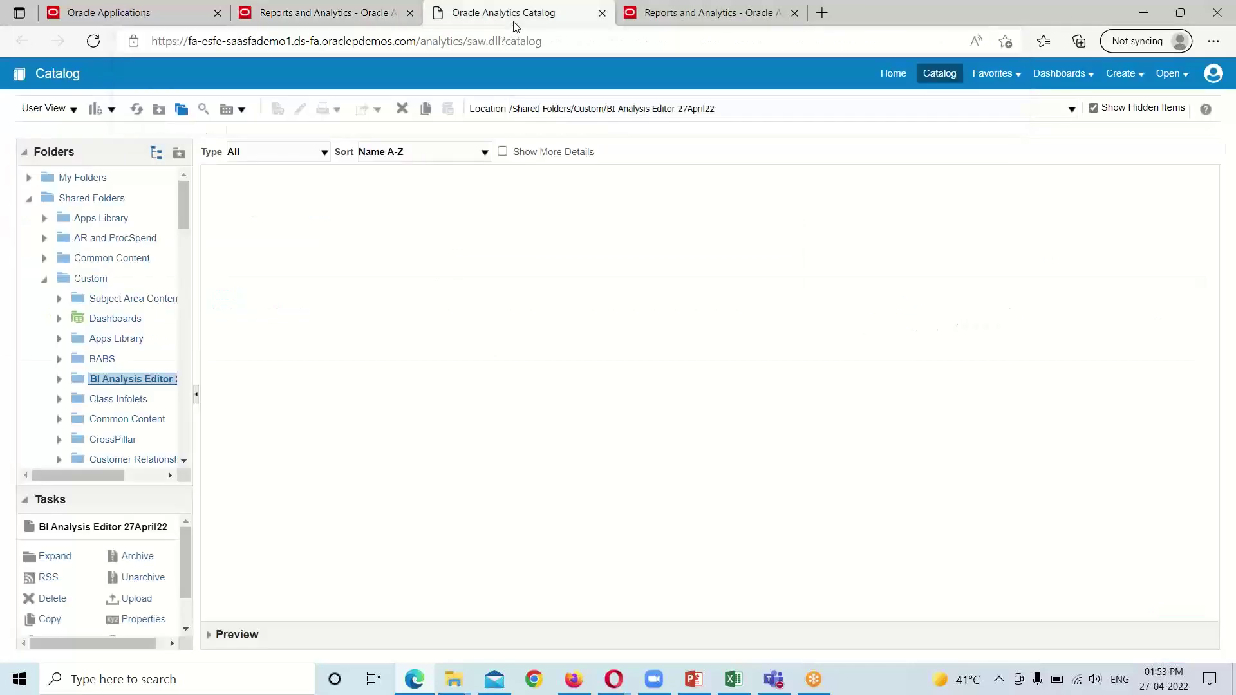
left_click(283, 41)
right_click(266, 42)
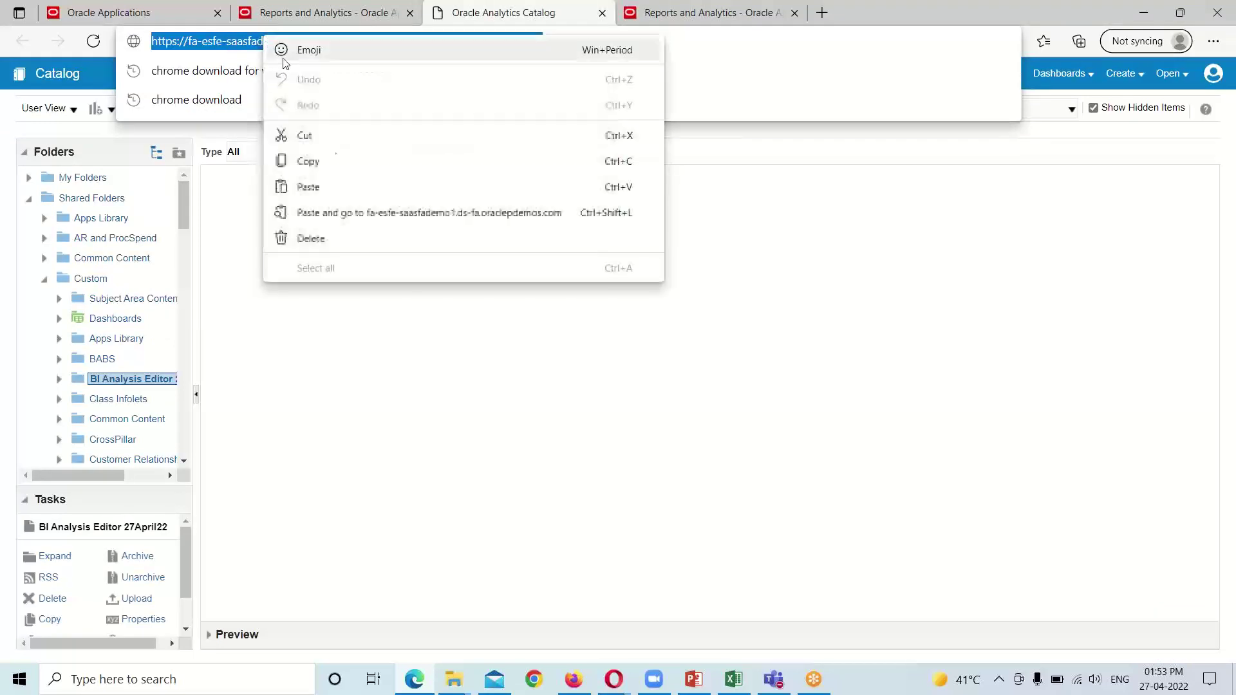
left_click(346, 182)
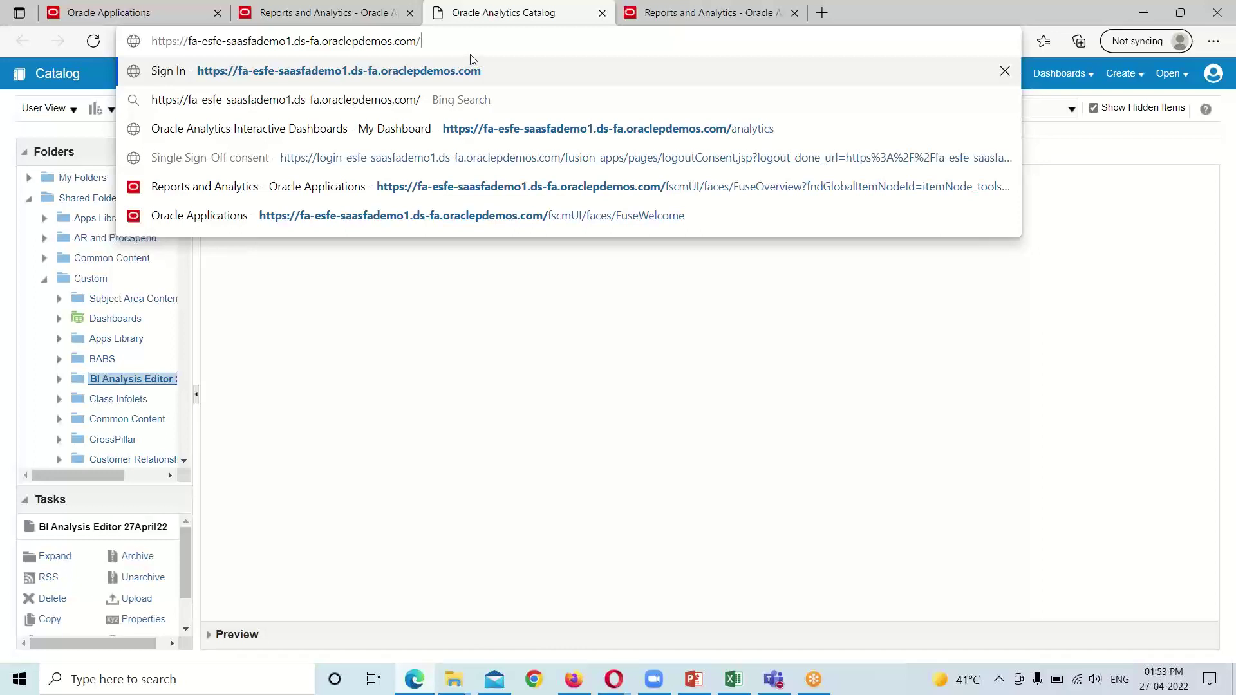
type("ana")
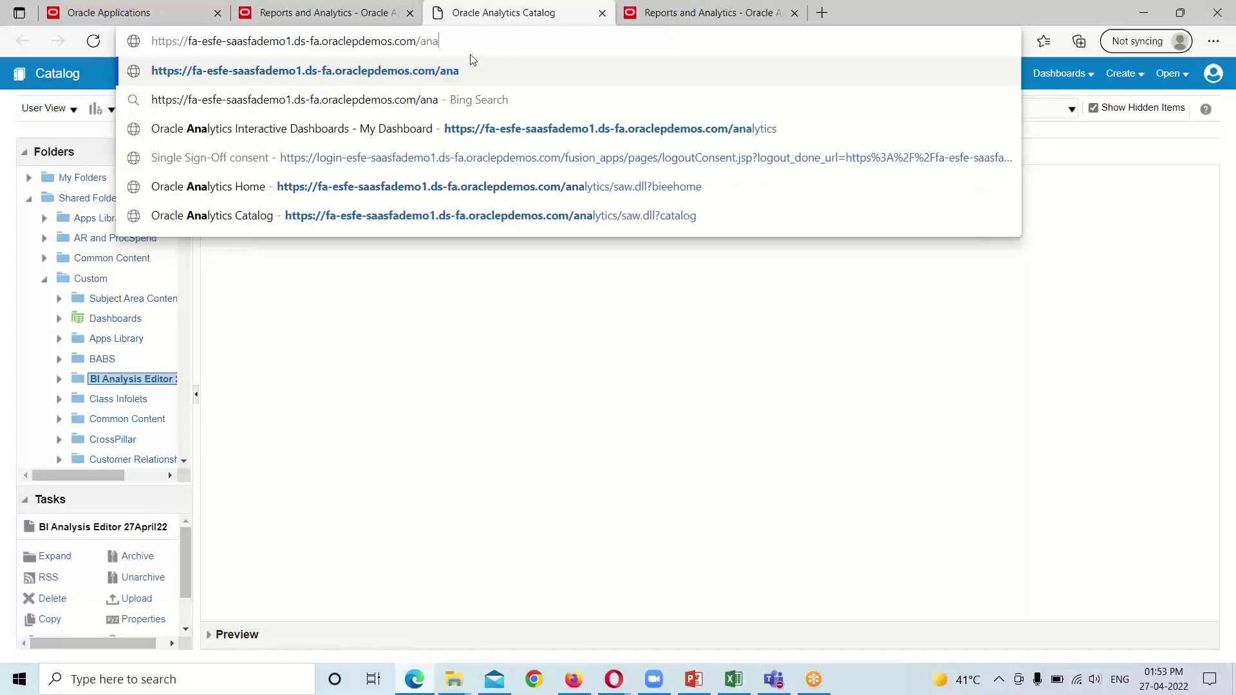
type("lytics")
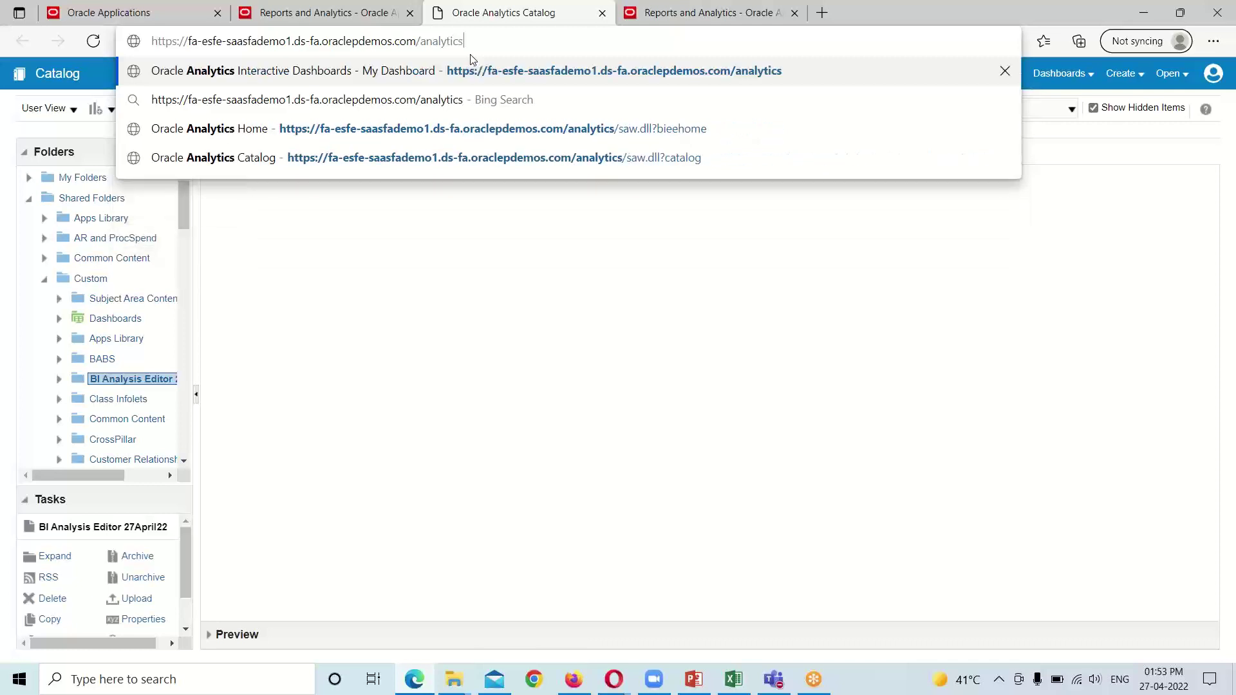
key("Return")
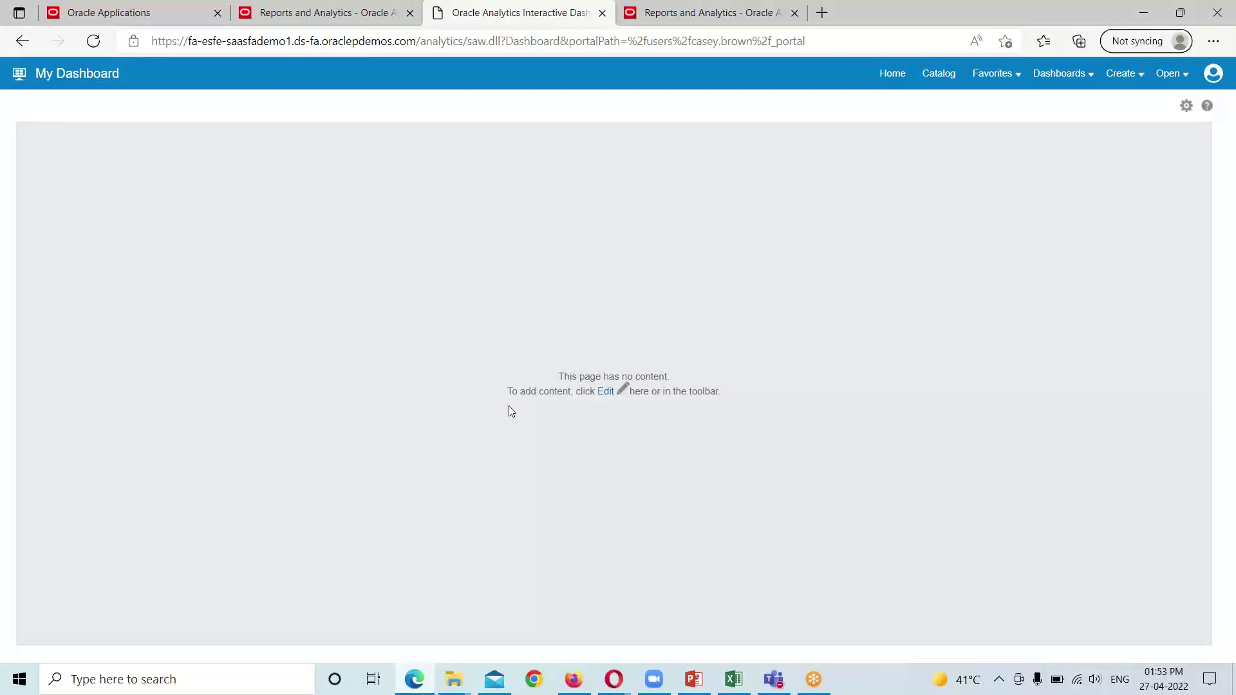
left_click(939, 74)
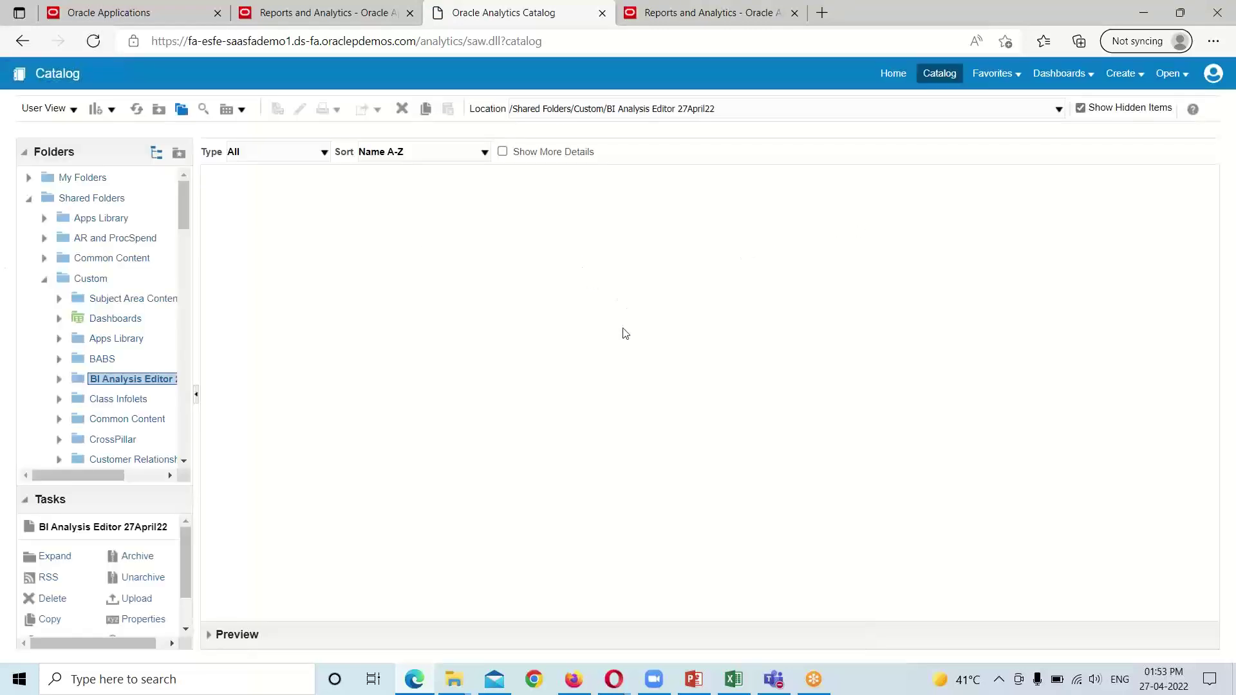
Check the third method on the PowerPoint slide, and open the More option of Invoice Detail Edition on the Reports and Analytics page in Edge
mouse_move(691, 677)
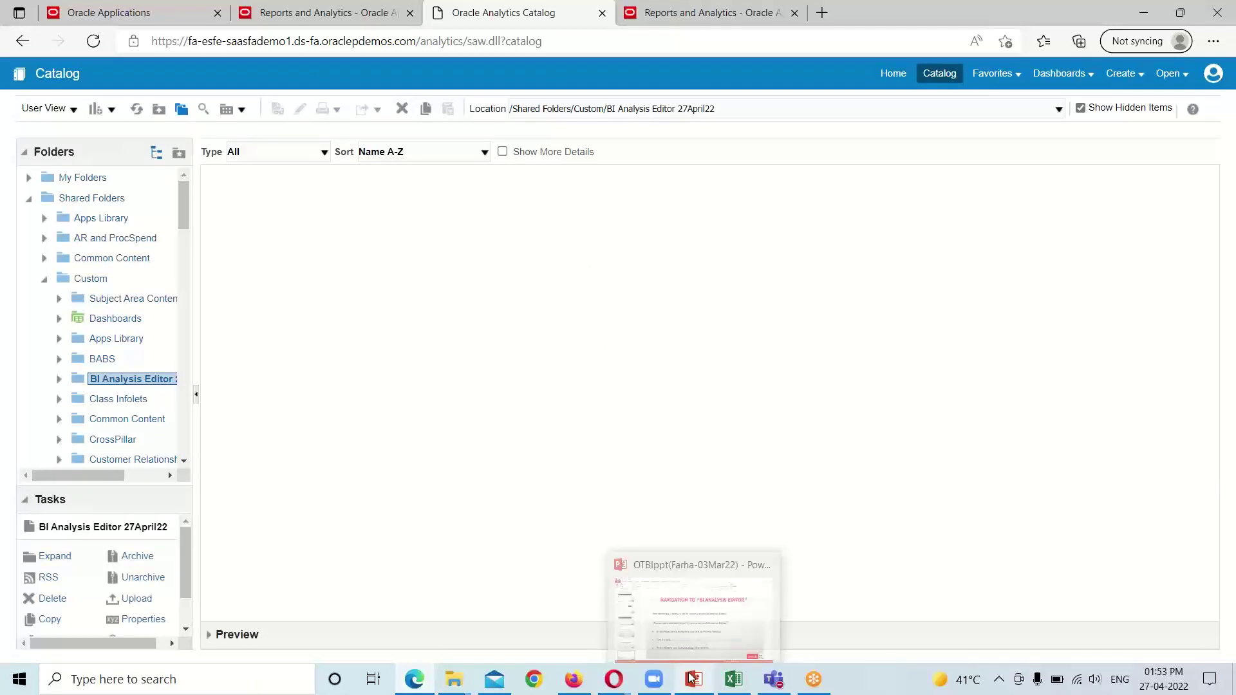
left_click(694, 611)
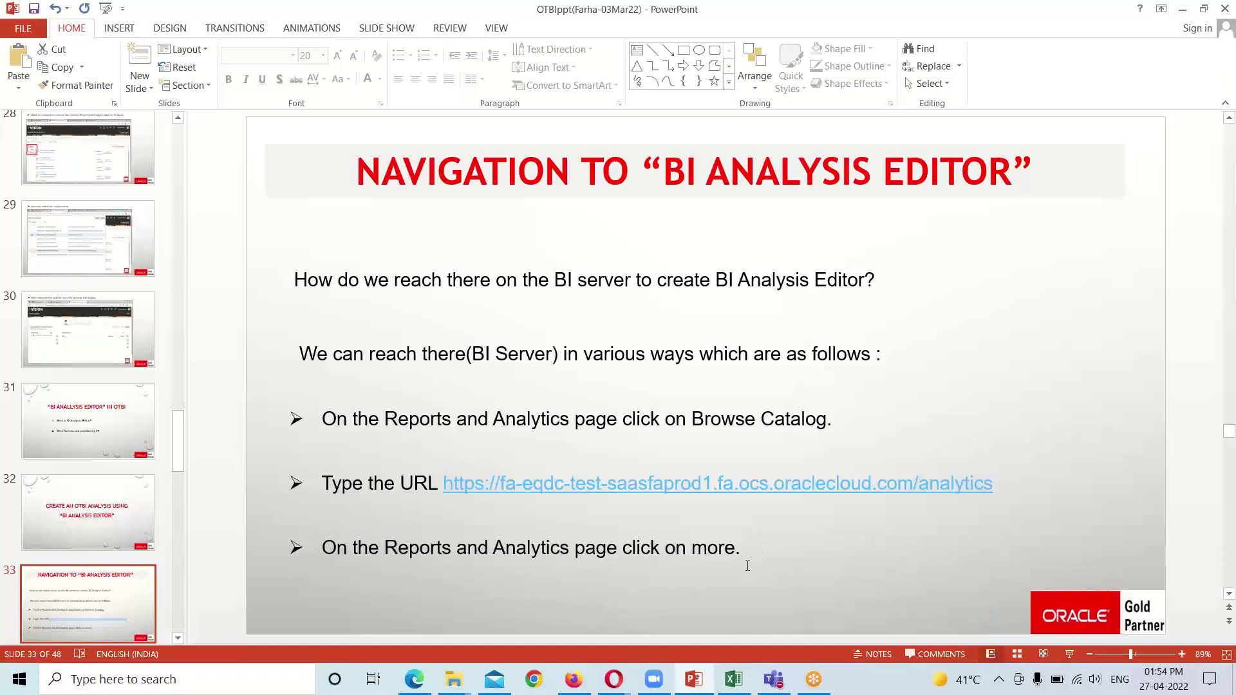
mouse_move(414, 679)
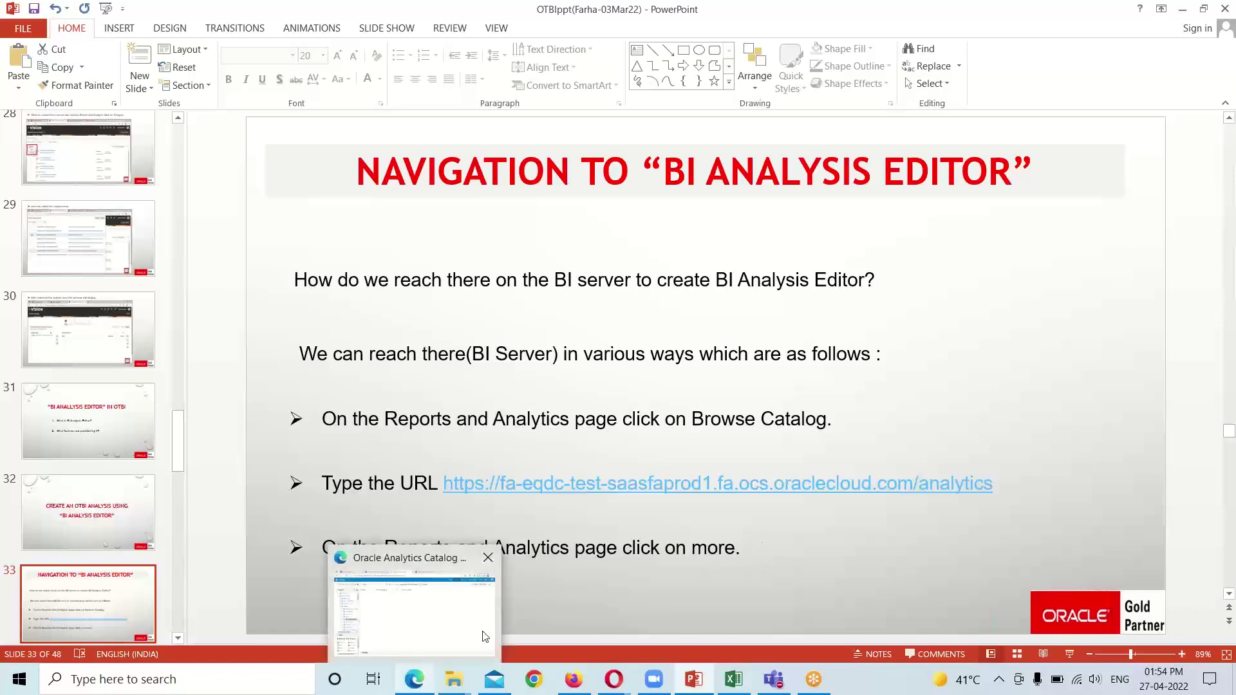
left_click(362, 565)
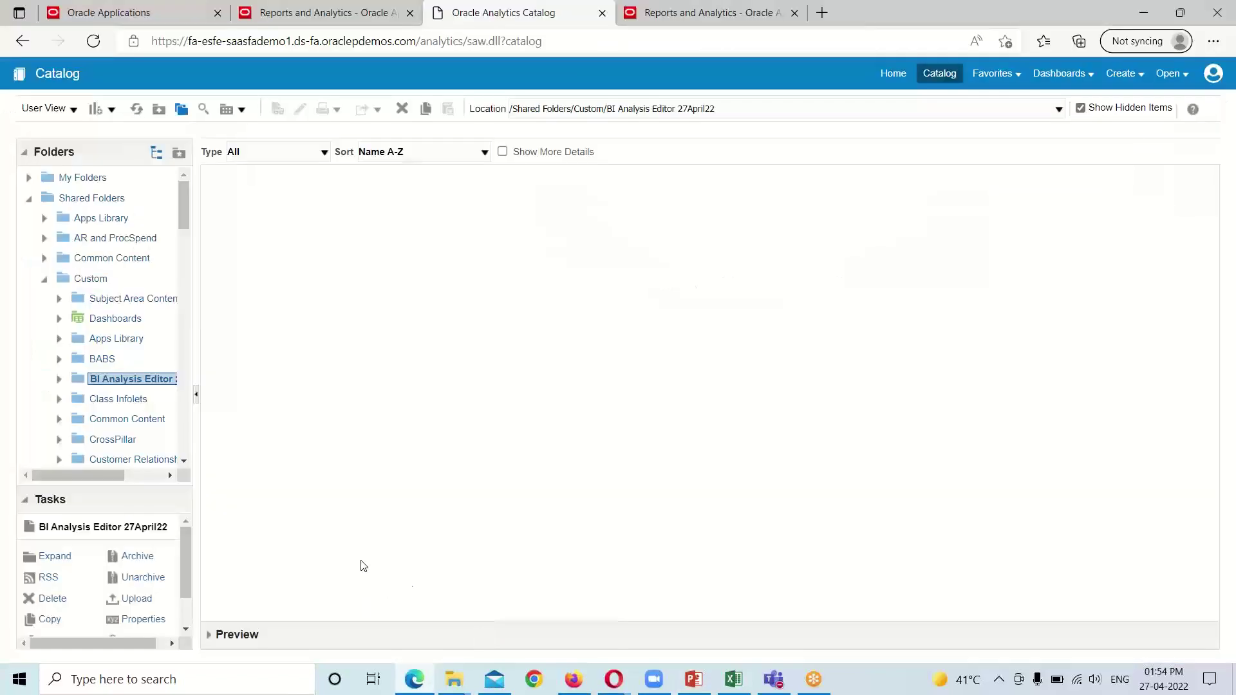
left_click(361, 13)
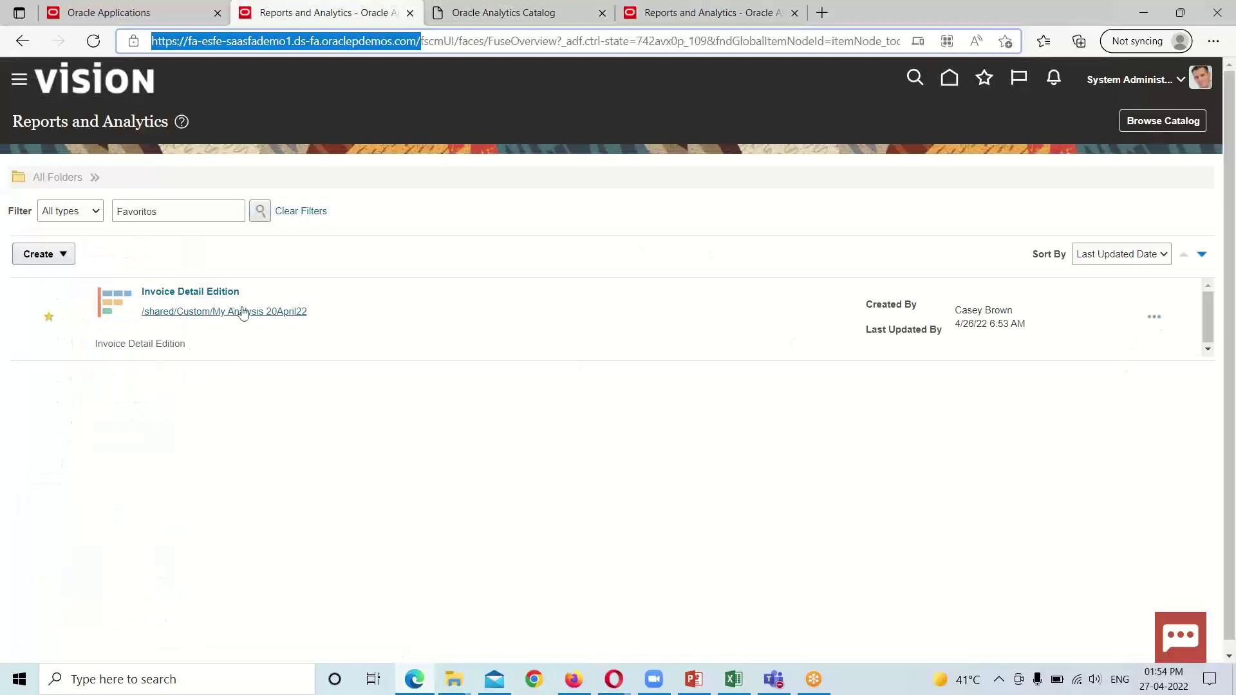
left_click(1154, 322)
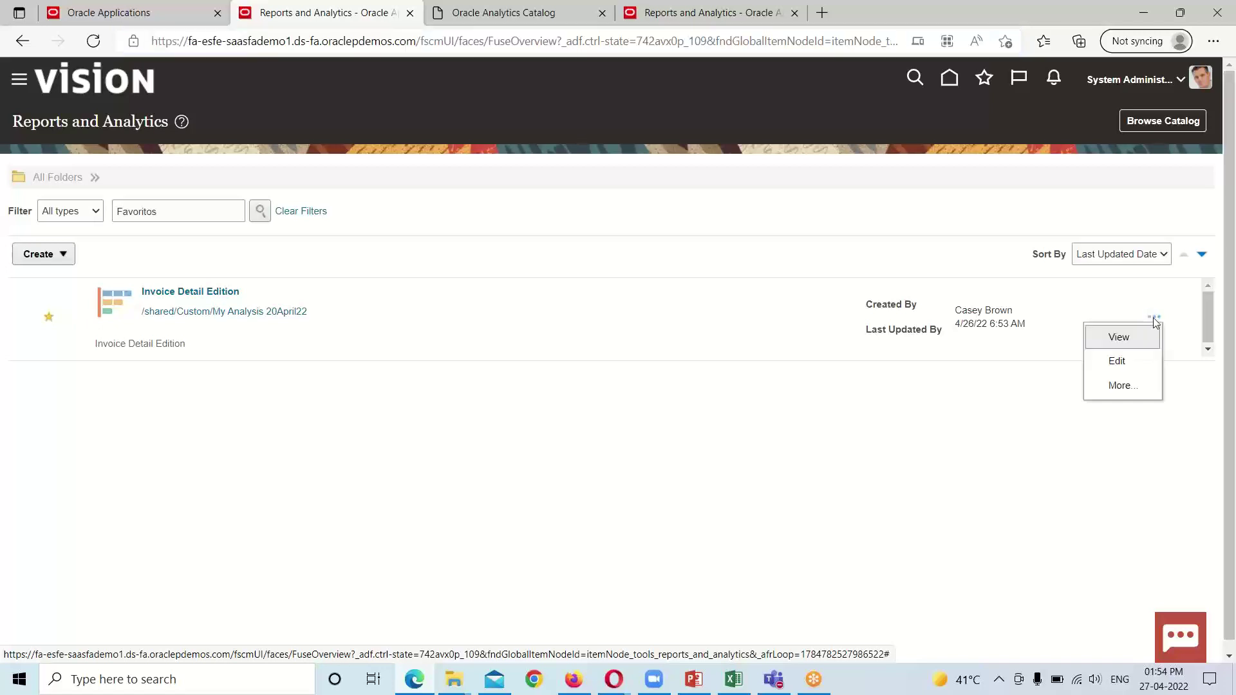
left_click(1121, 386)
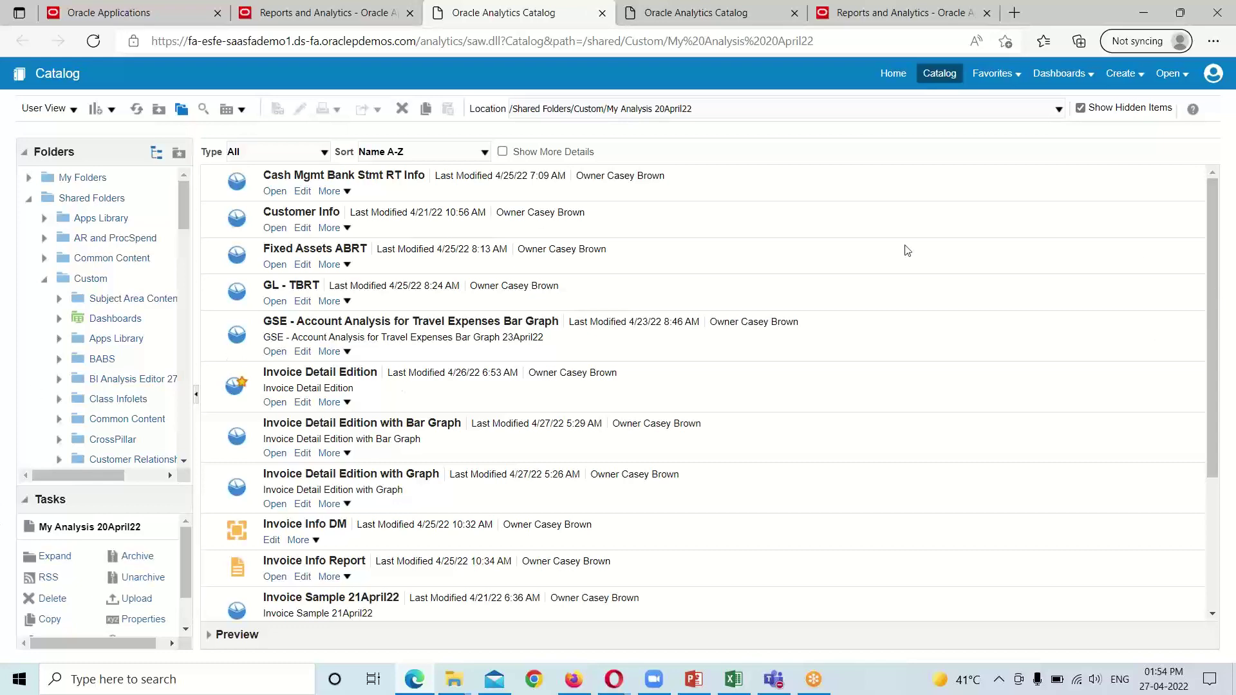
Open the BI Analysis Editor 27April22 folder inside the Custom folder under Shared Folders
scroll(837, 338, "up", 3)
left_click(29, 200)
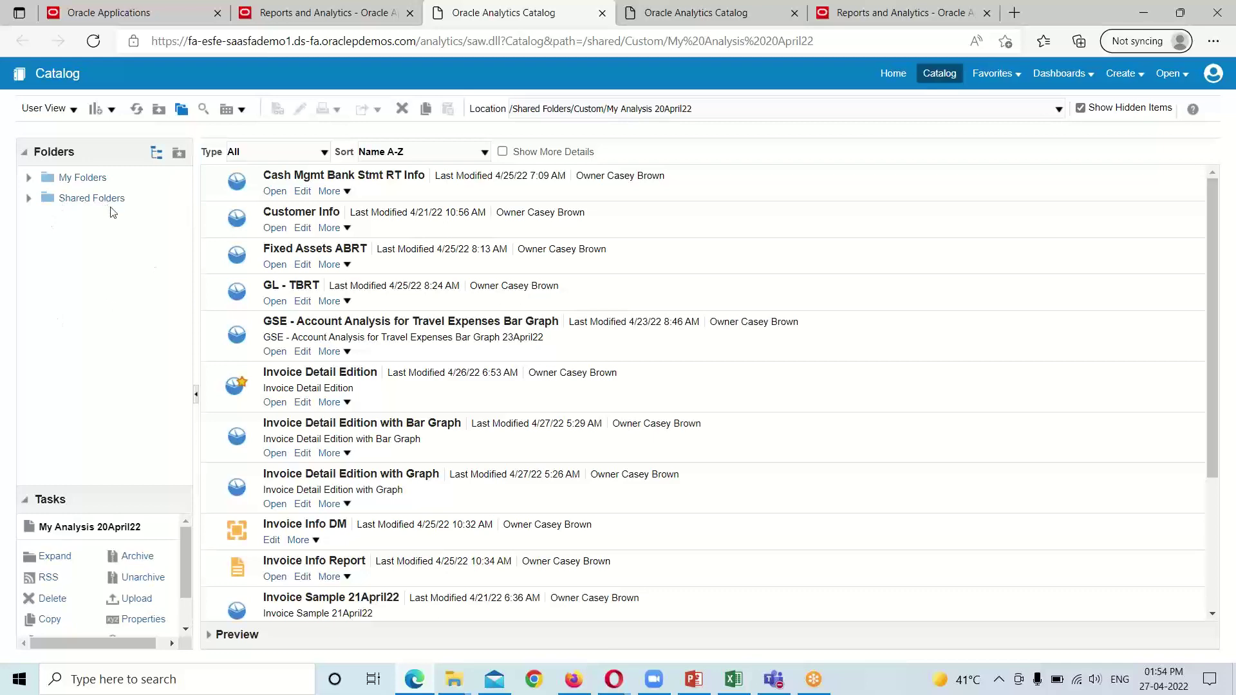
left_click(29, 199)
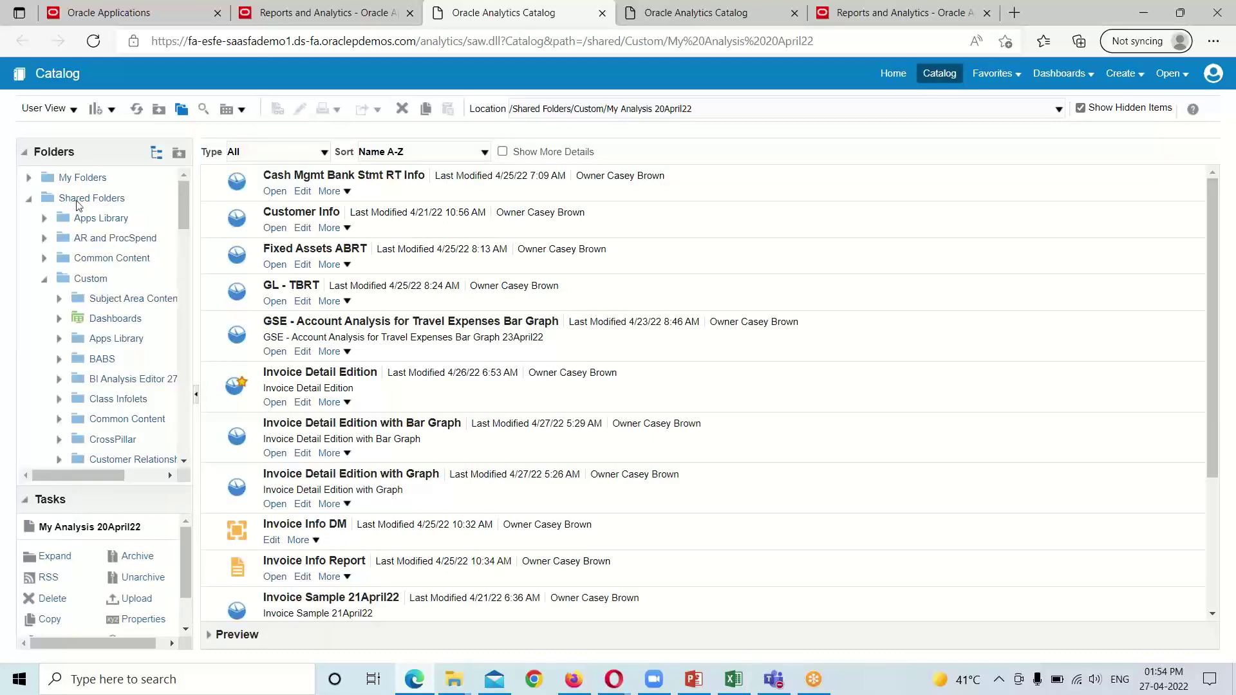
left_click(90, 279)
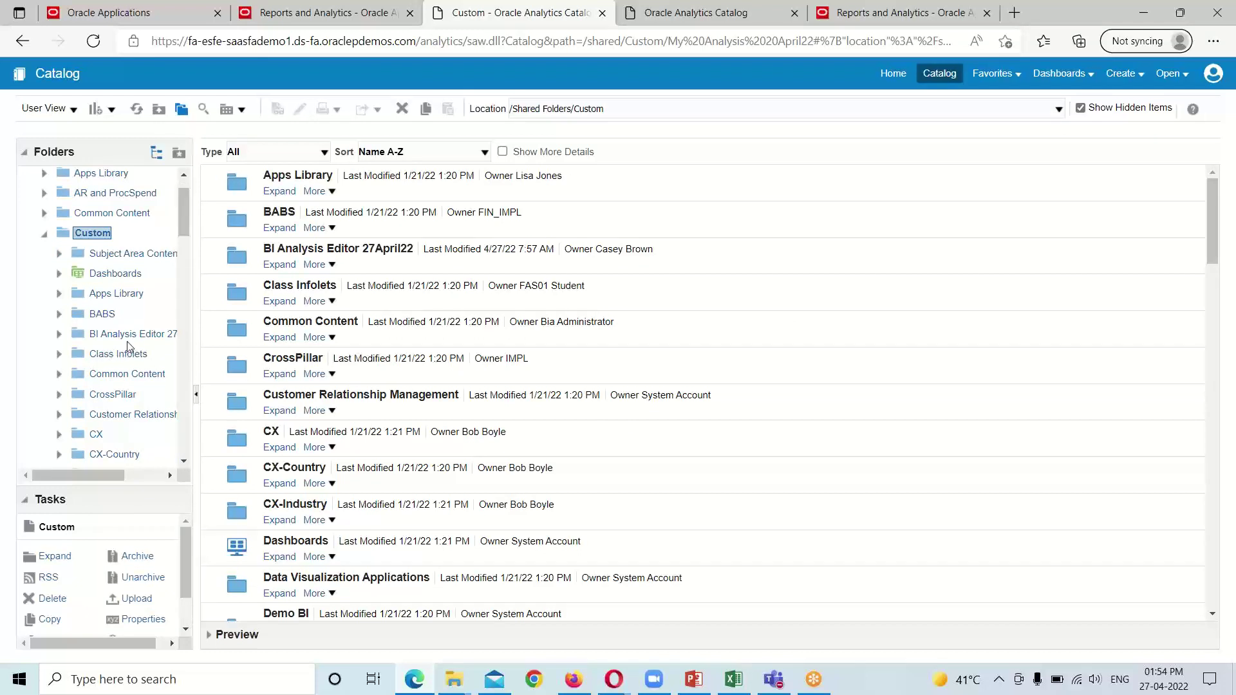
left_click(130, 335)
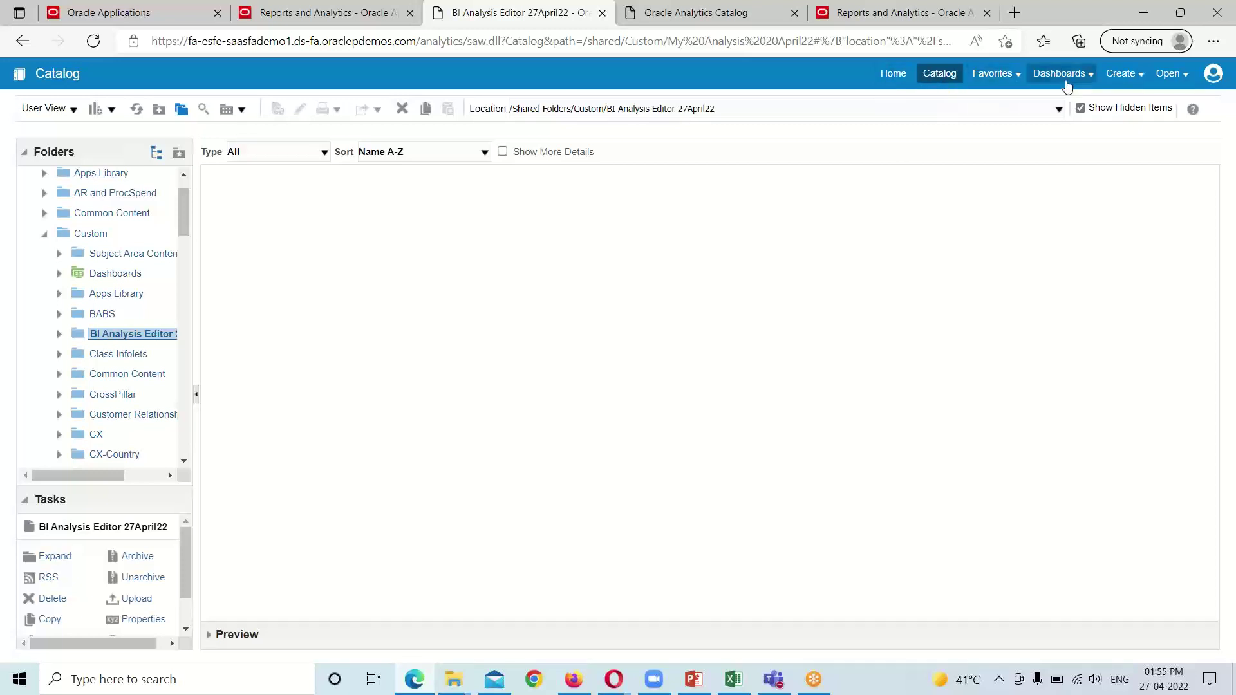
Start creating a new Analysis from the catalog while the BI Analysis Editor 27April22 folder is selected
left_click(1094, 78)
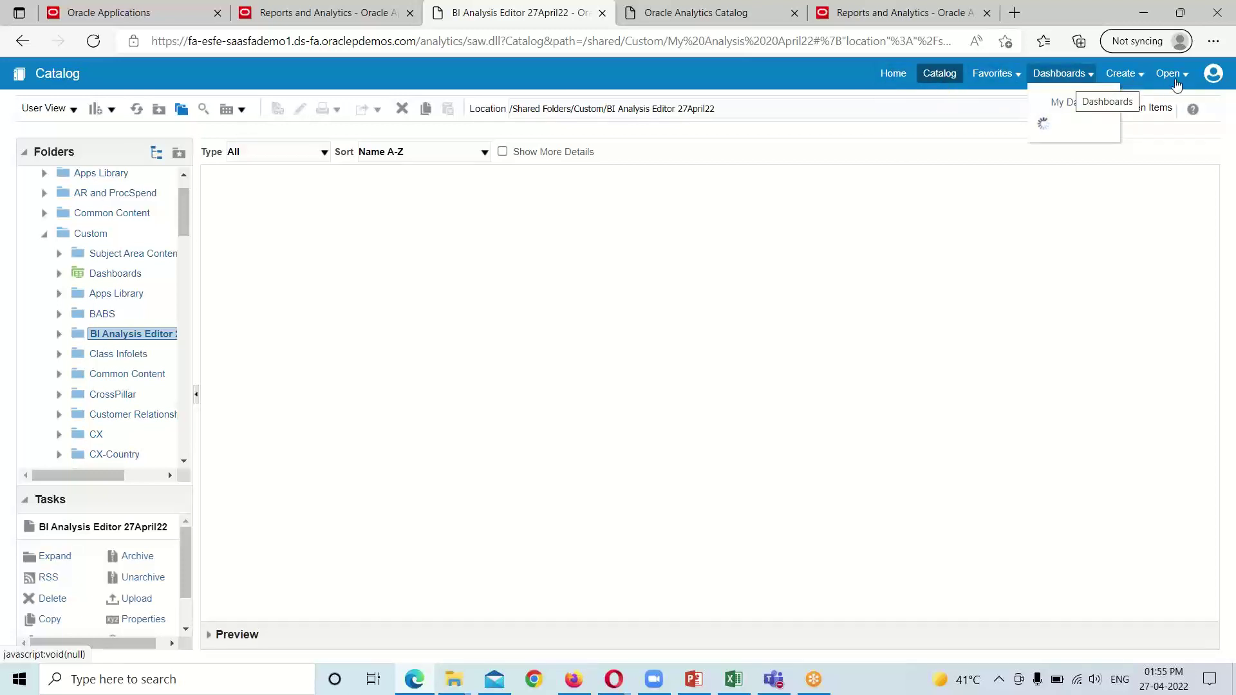
left_click(863, 459)
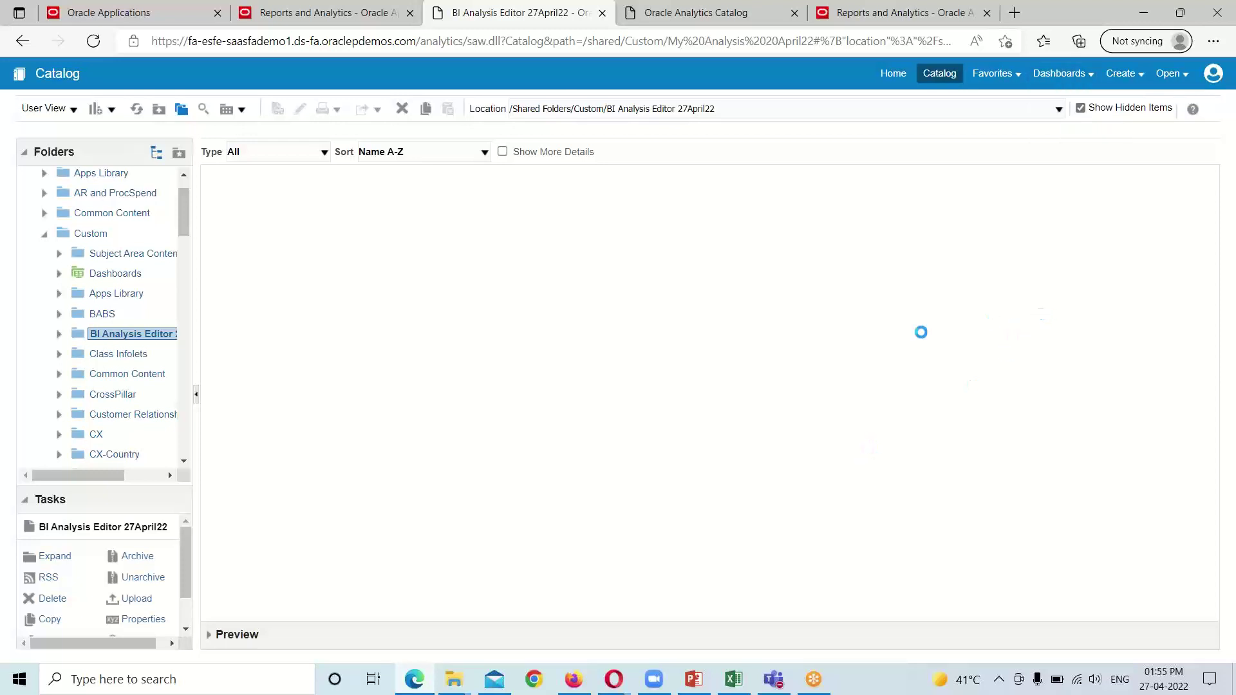
left_click(1142, 76)
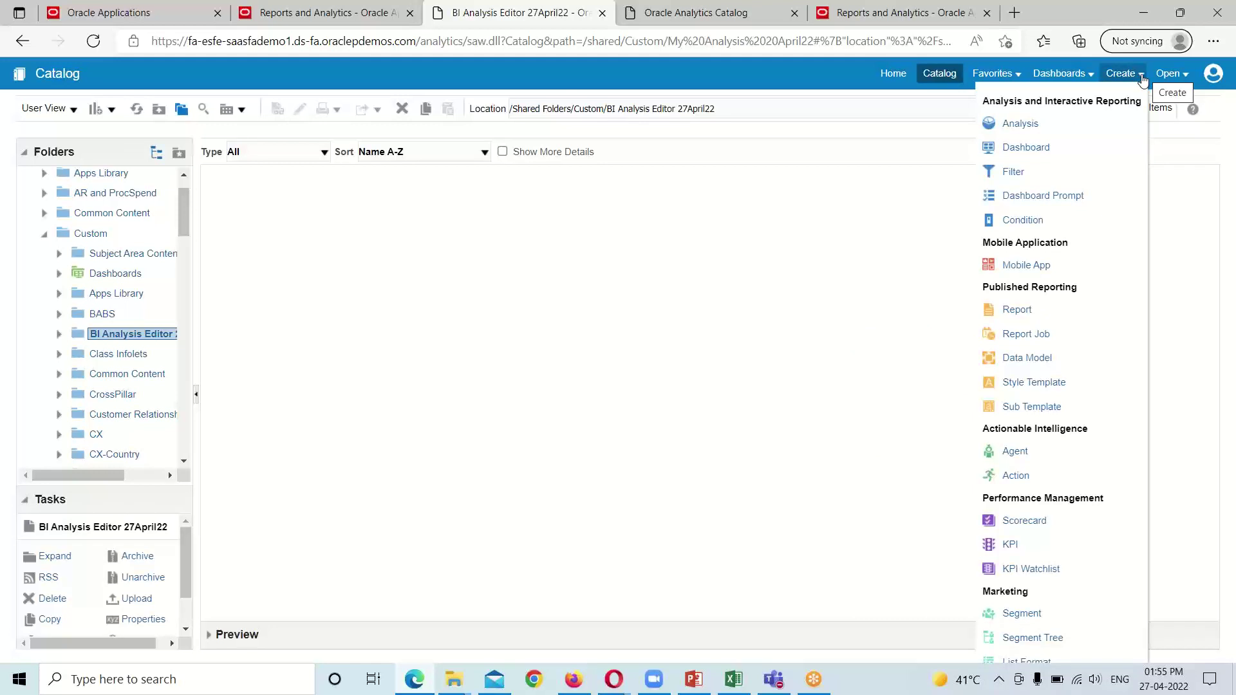
left_click(1141, 76)
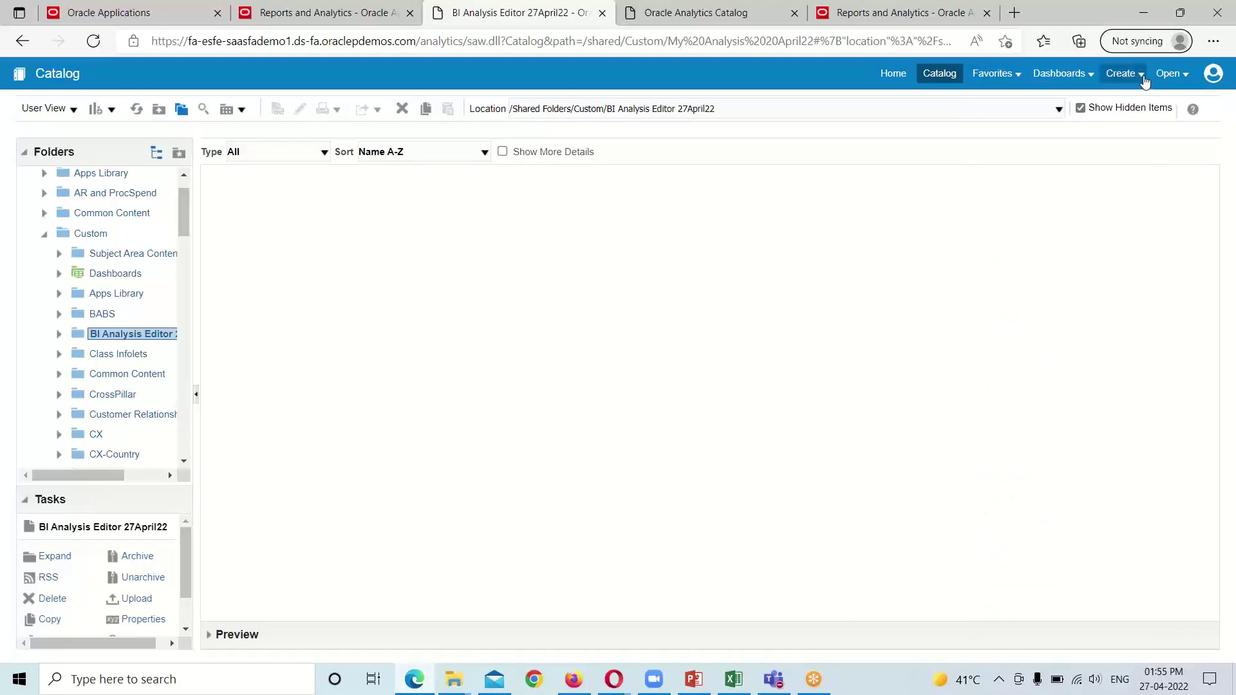
left_click(1142, 76)
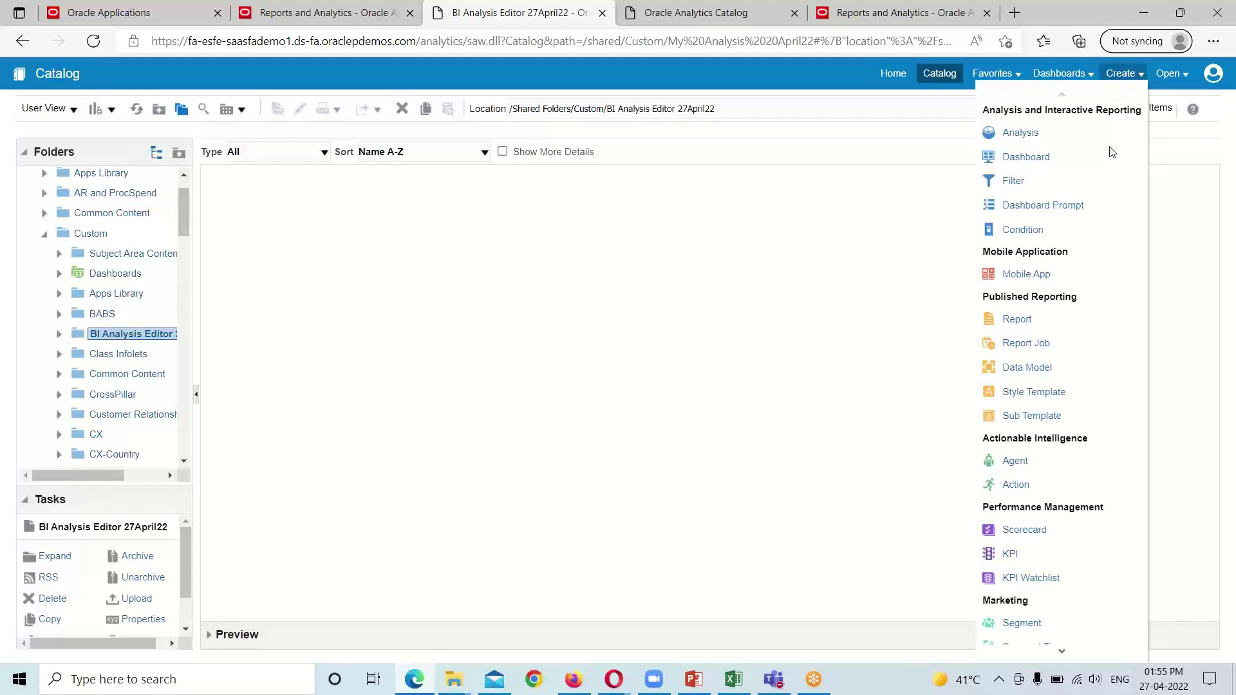
left_click(1021, 133)
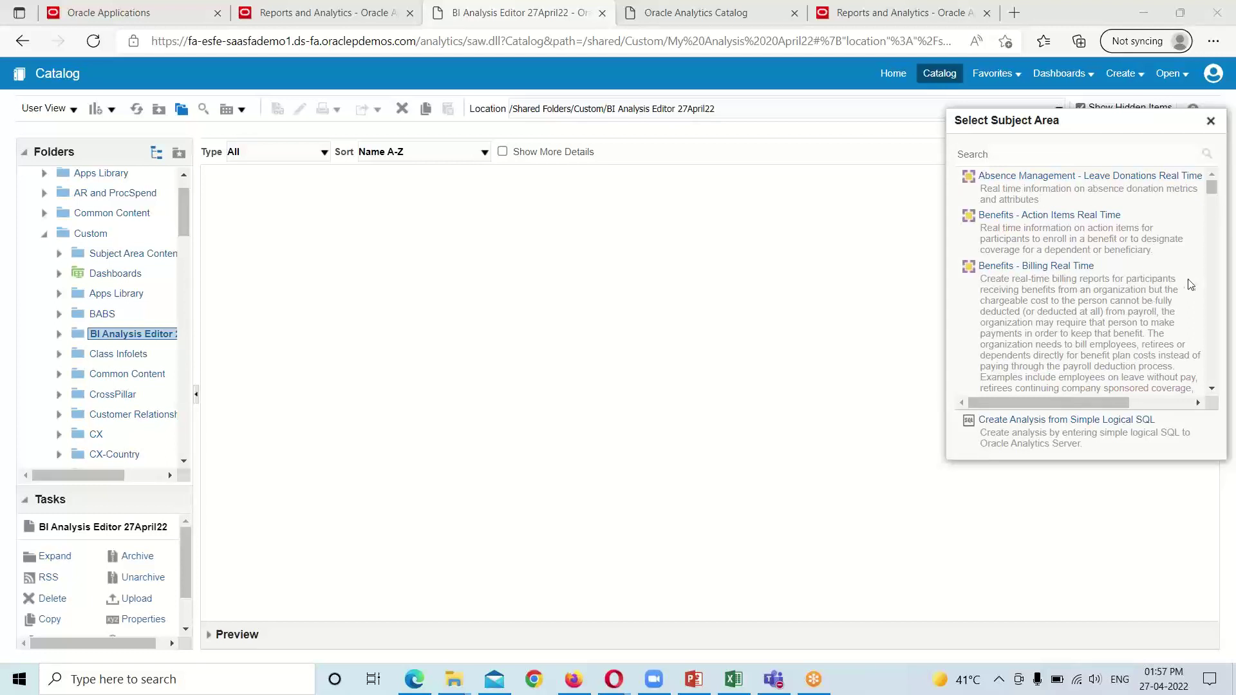
Browse the available subject areas and choose General Ledger - Transactional Balances Real Time for the new analysis
scroll(1127, 277, "down", 3)
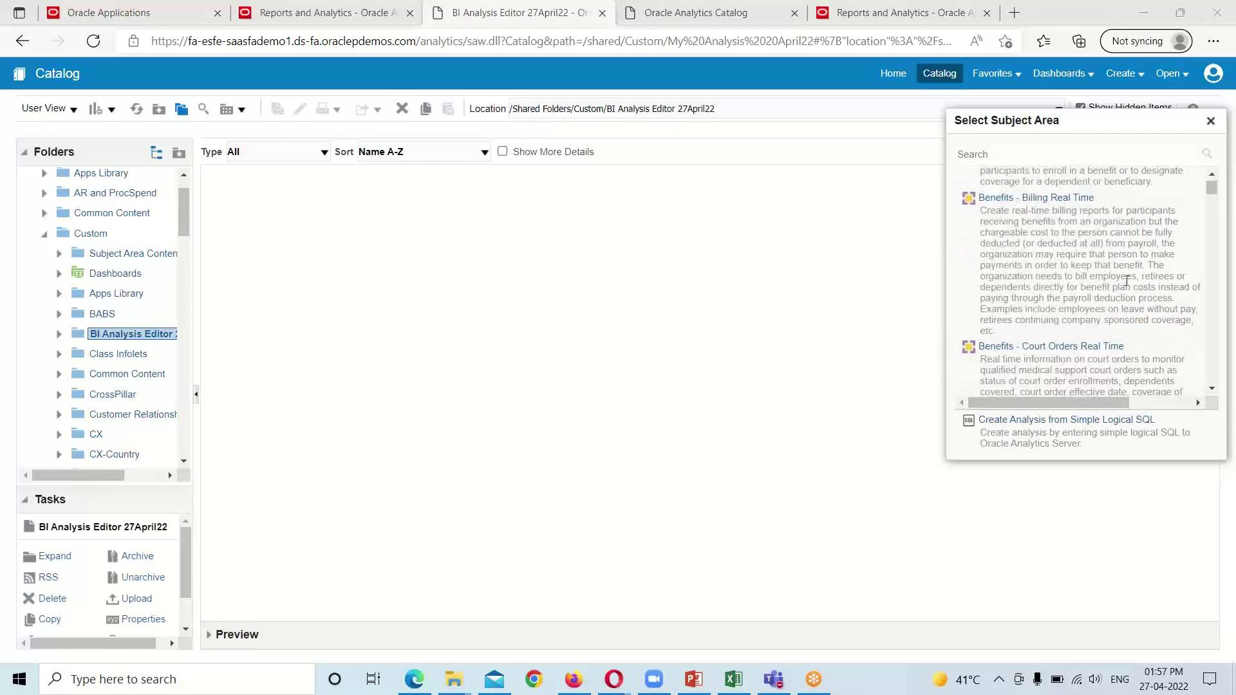
scroll(1126, 280, "up", 3)
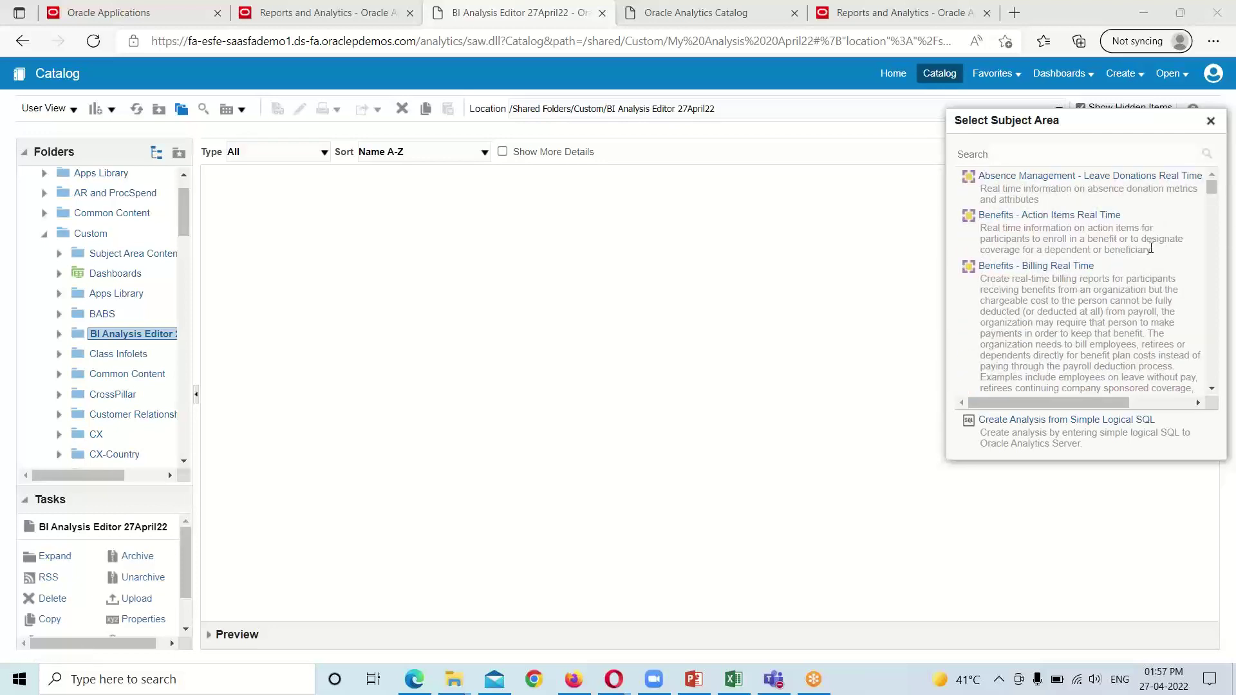
scroll(1120, 270, "down", 3)
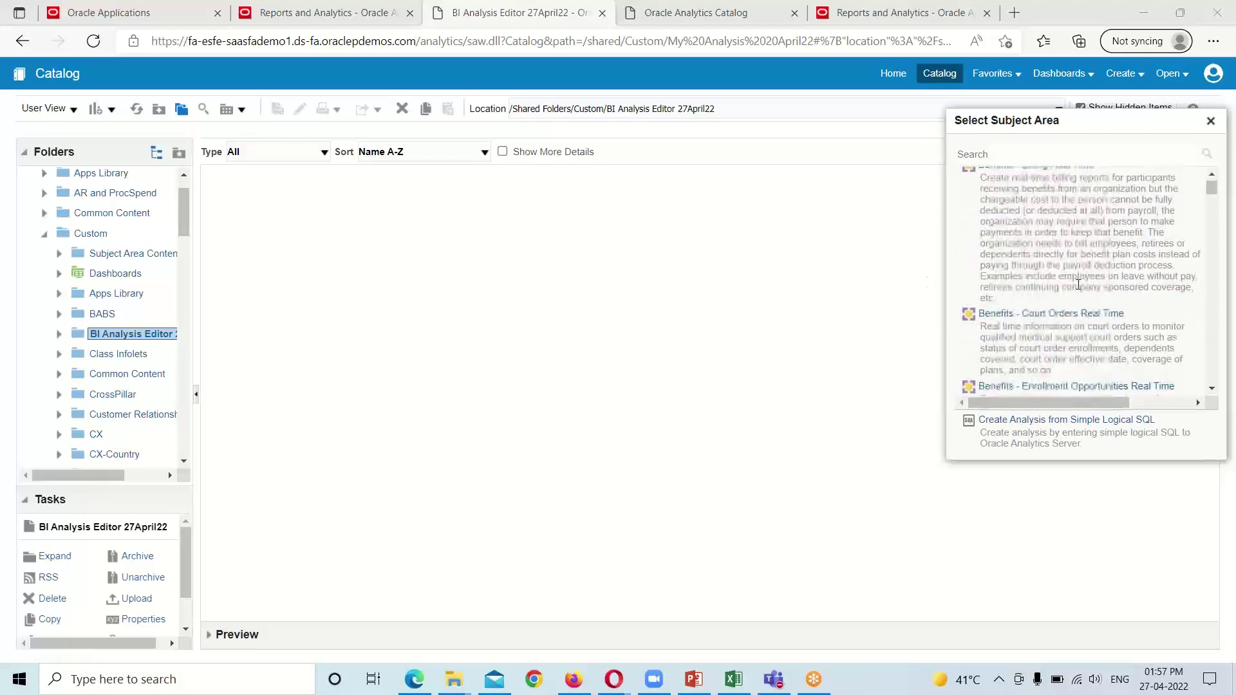
scroll(1078, 283, "down", 9)
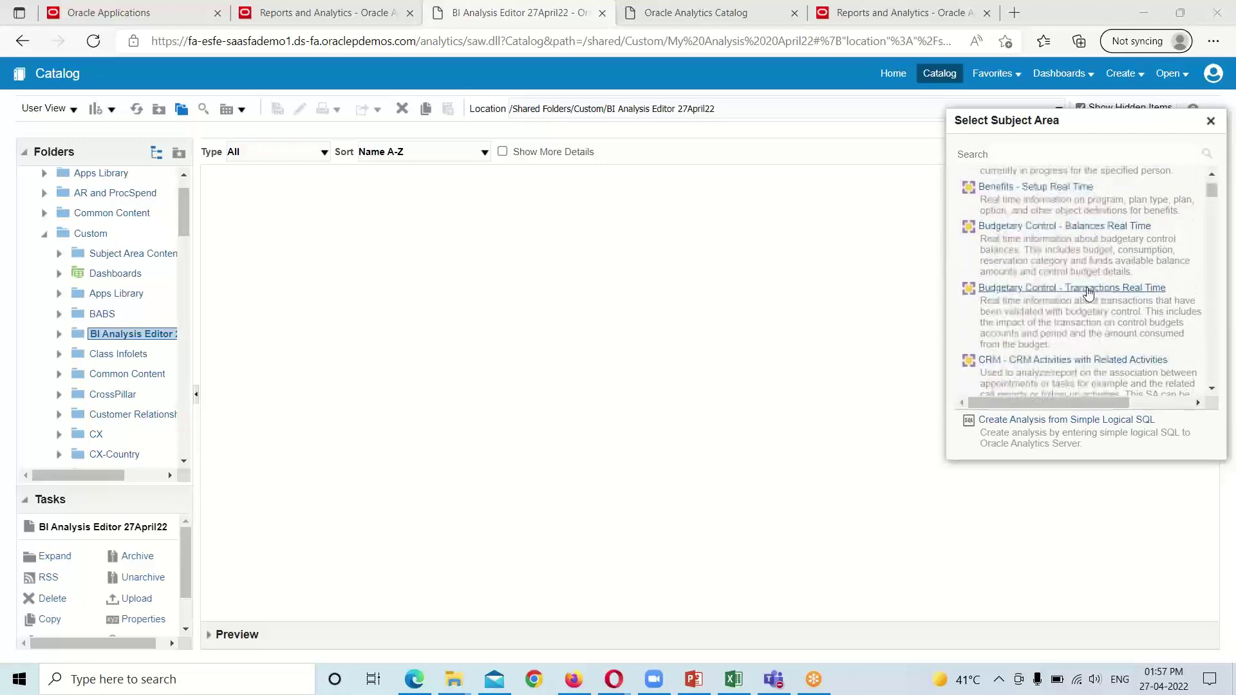
scroll(1087, 292, "down", 10)
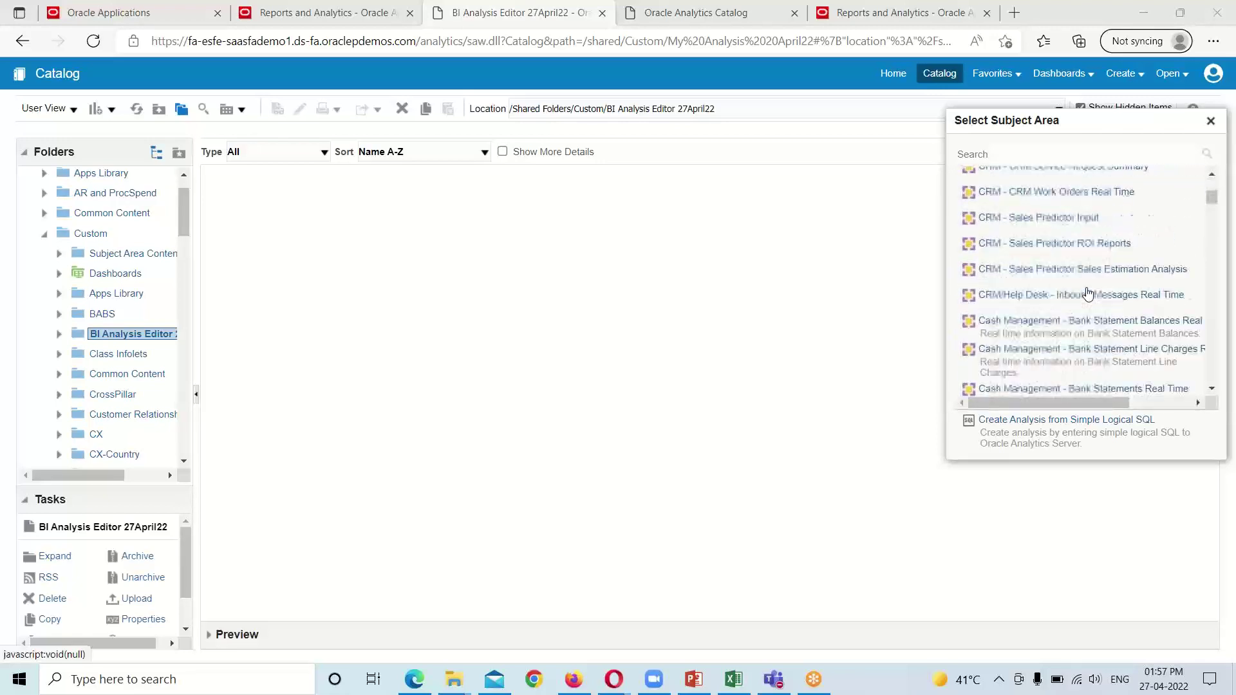
scroll(1088, 293, "down", 10)
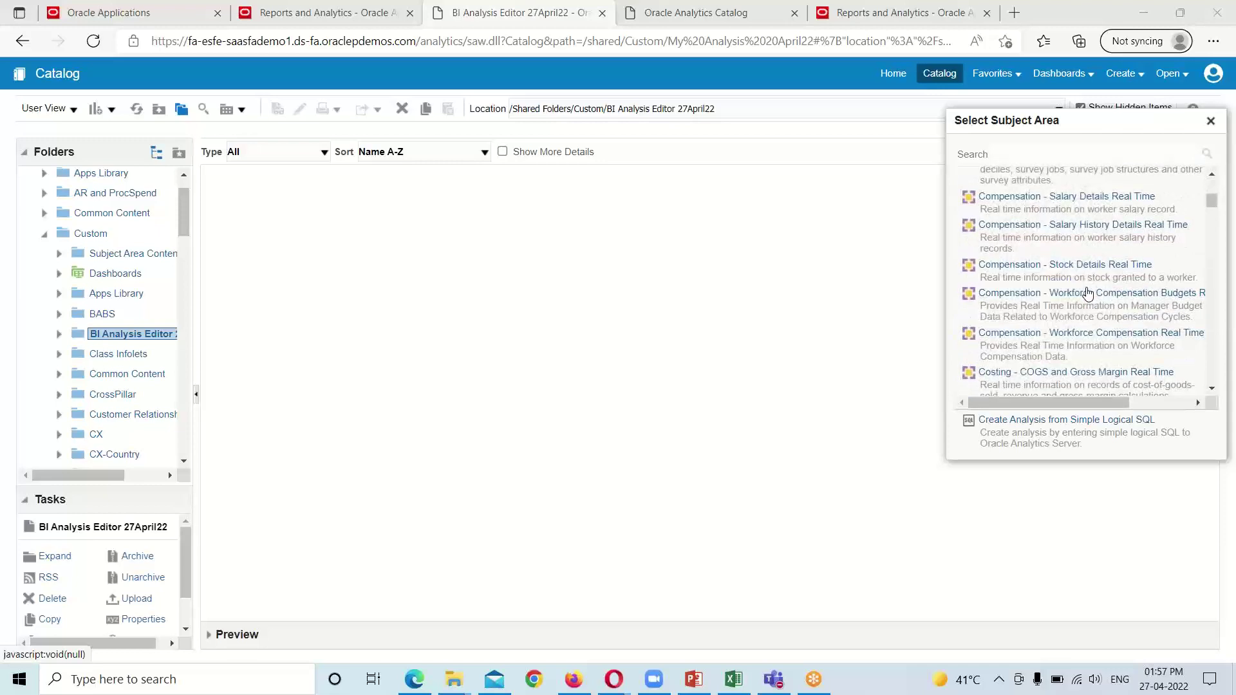
scroll(1088, 292, "down", 10)
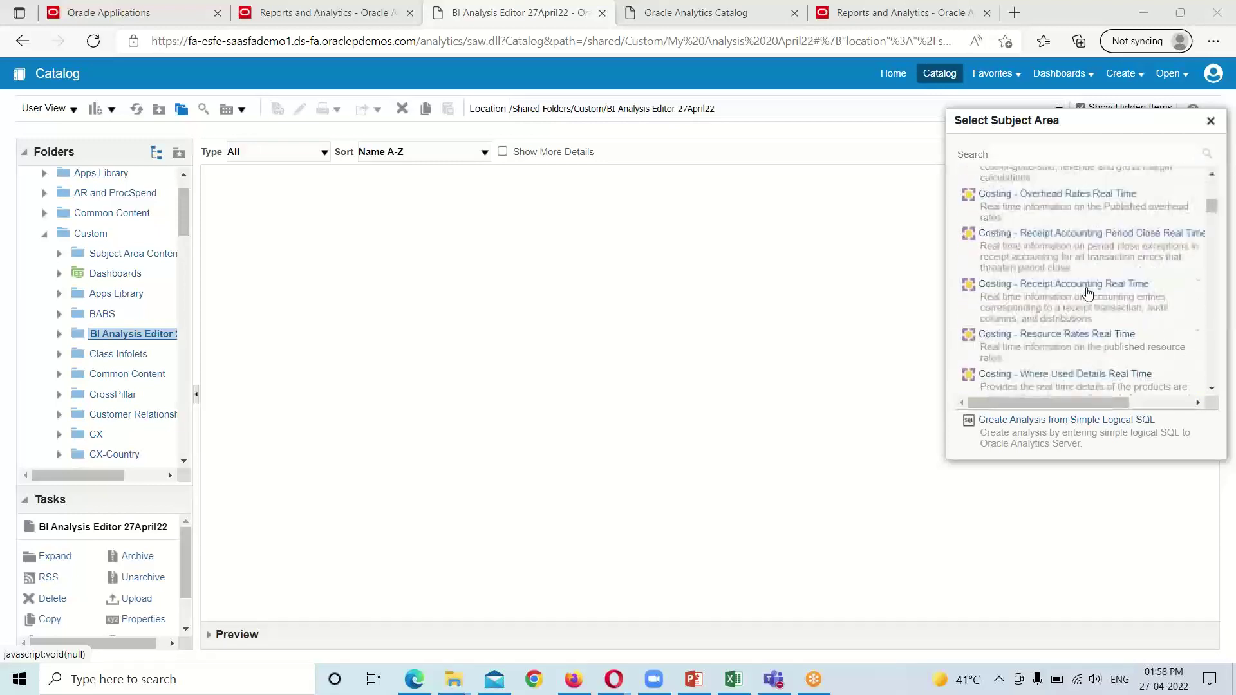
scroll(1087, 292, "down", 8)
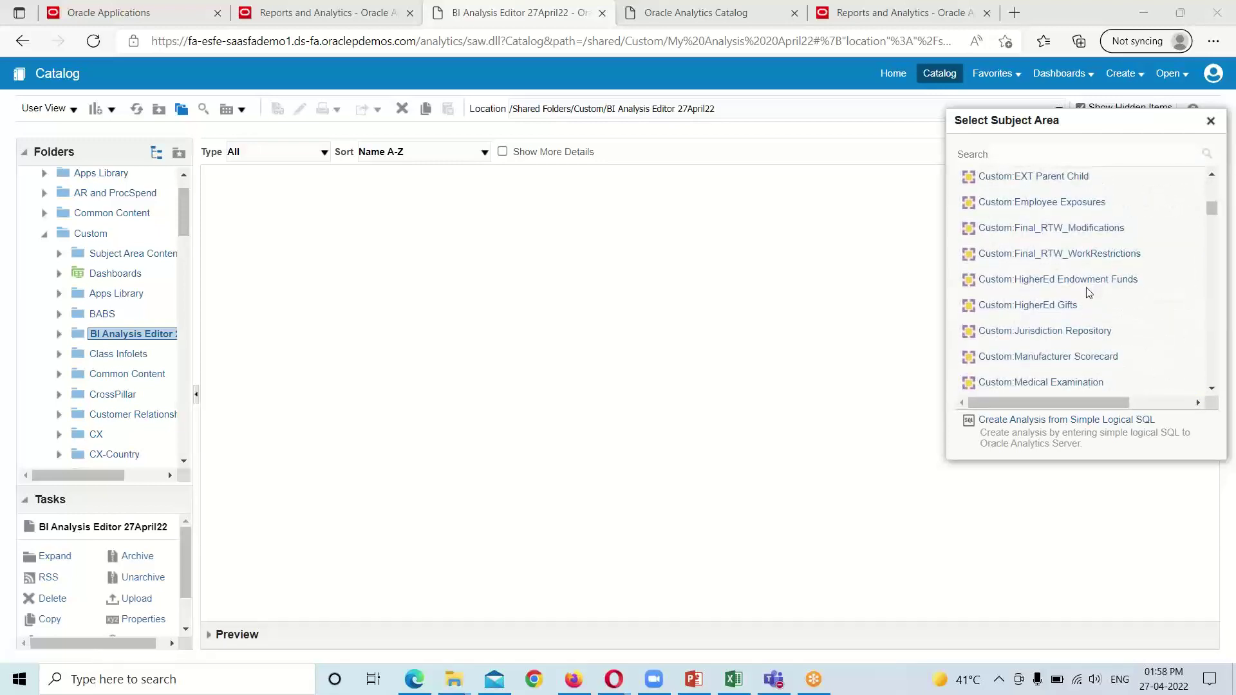
scroll(1088, 296, "down", 8)
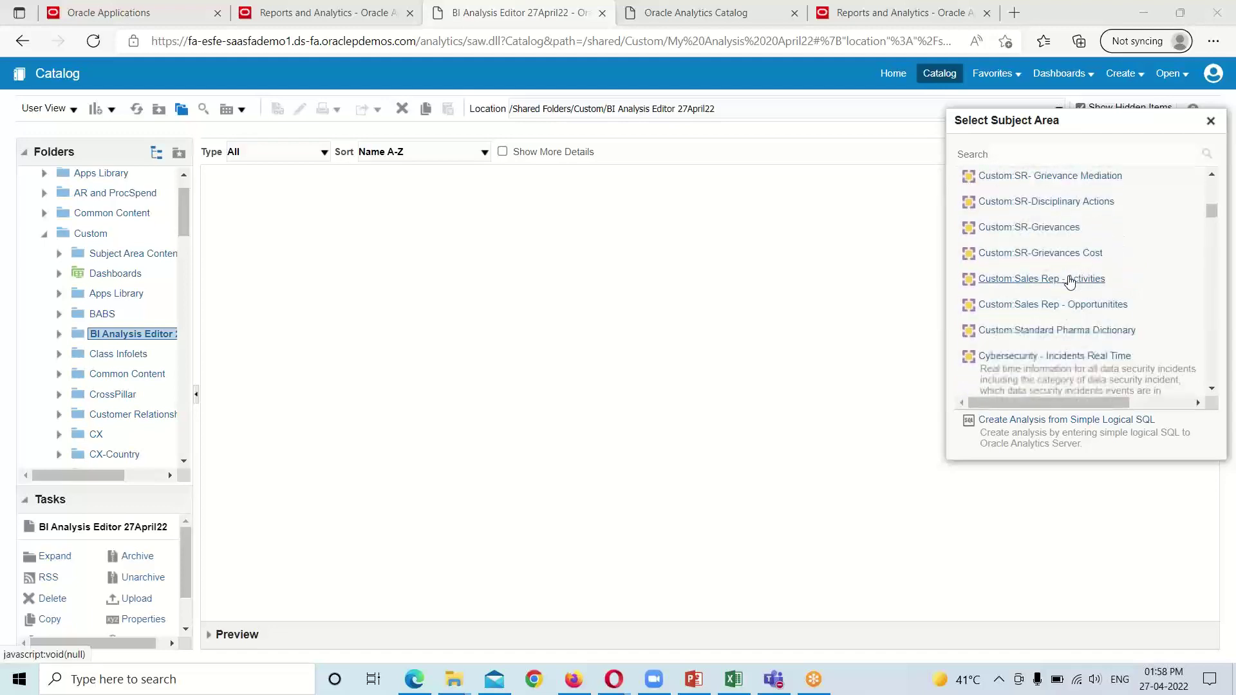
scroll(1070, 282, "down", 10)
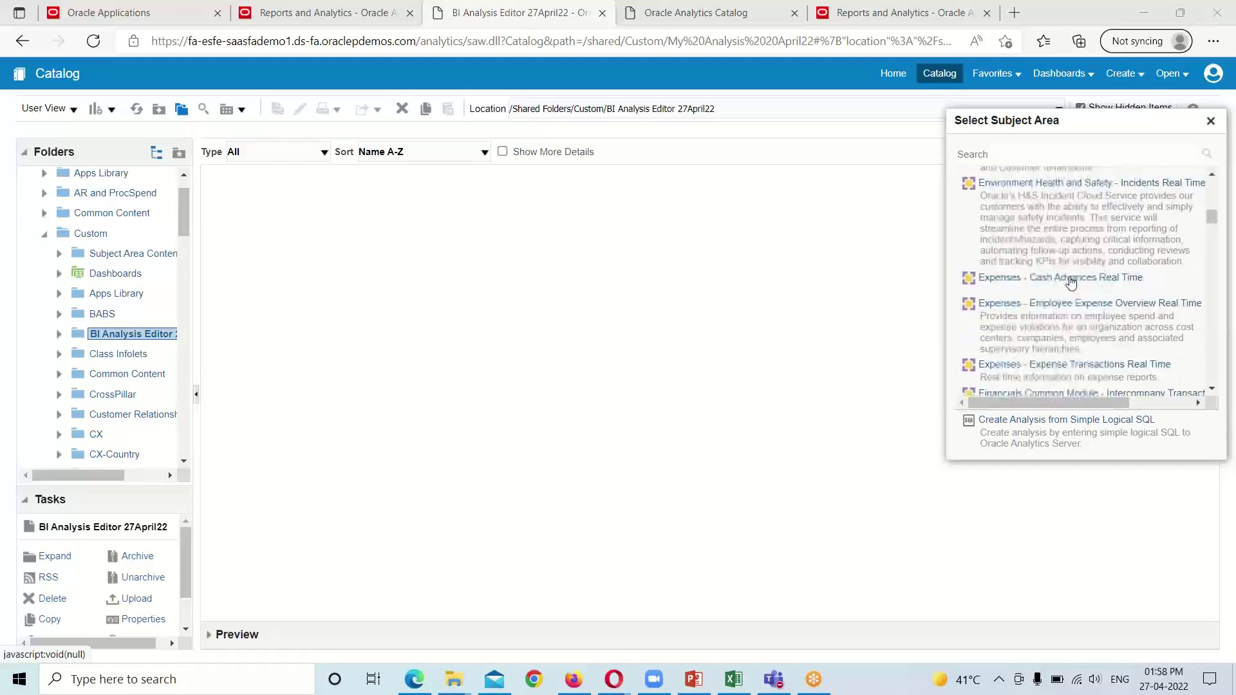
scroll(1069, 281, "down", 10)
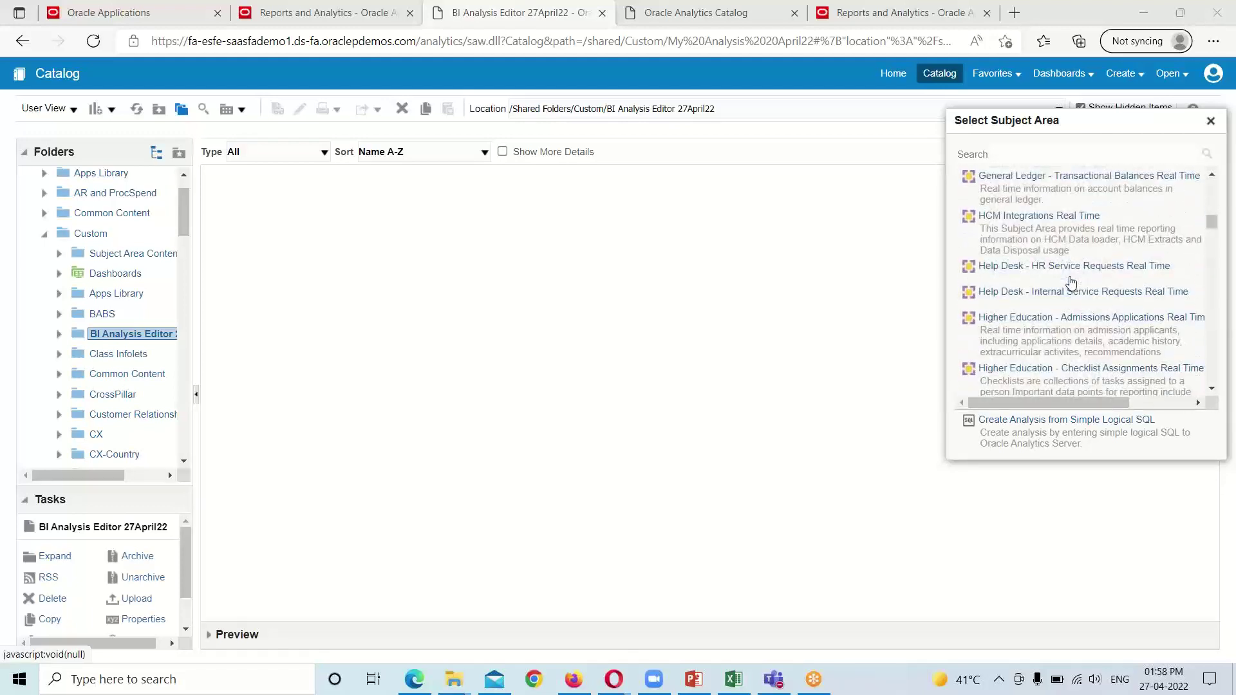
scroll(1071, 282, "up", 3)
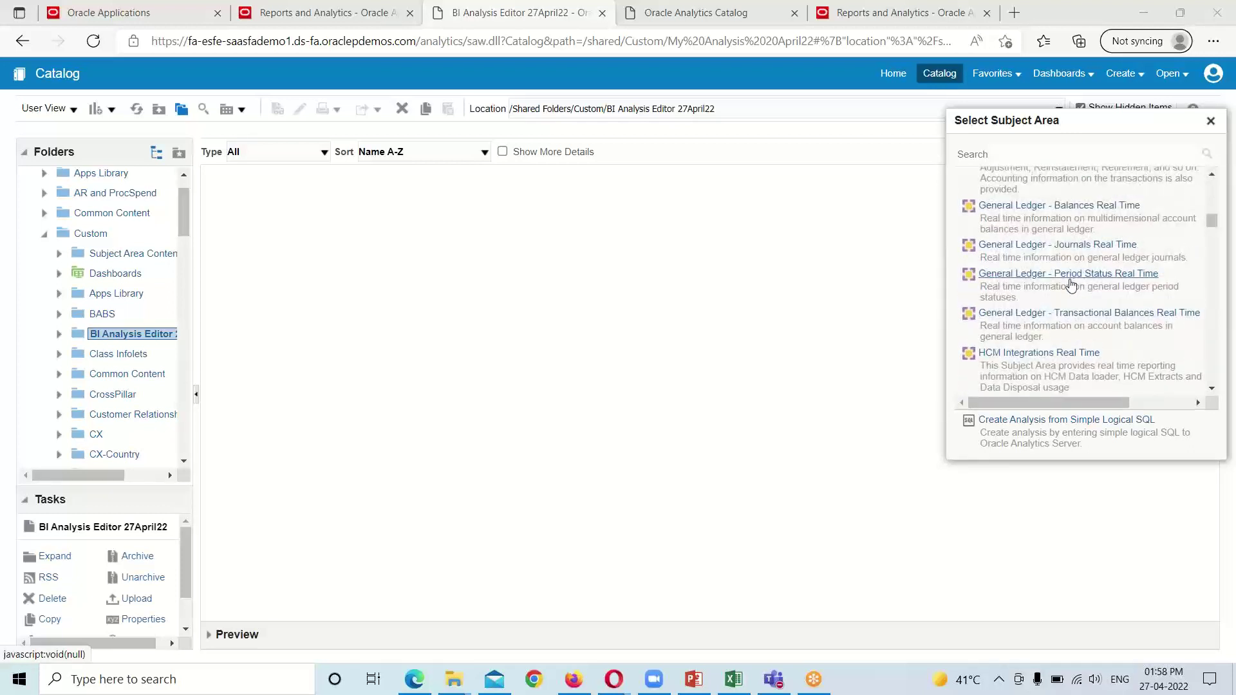
scroll(1071, 284, "up", 1)
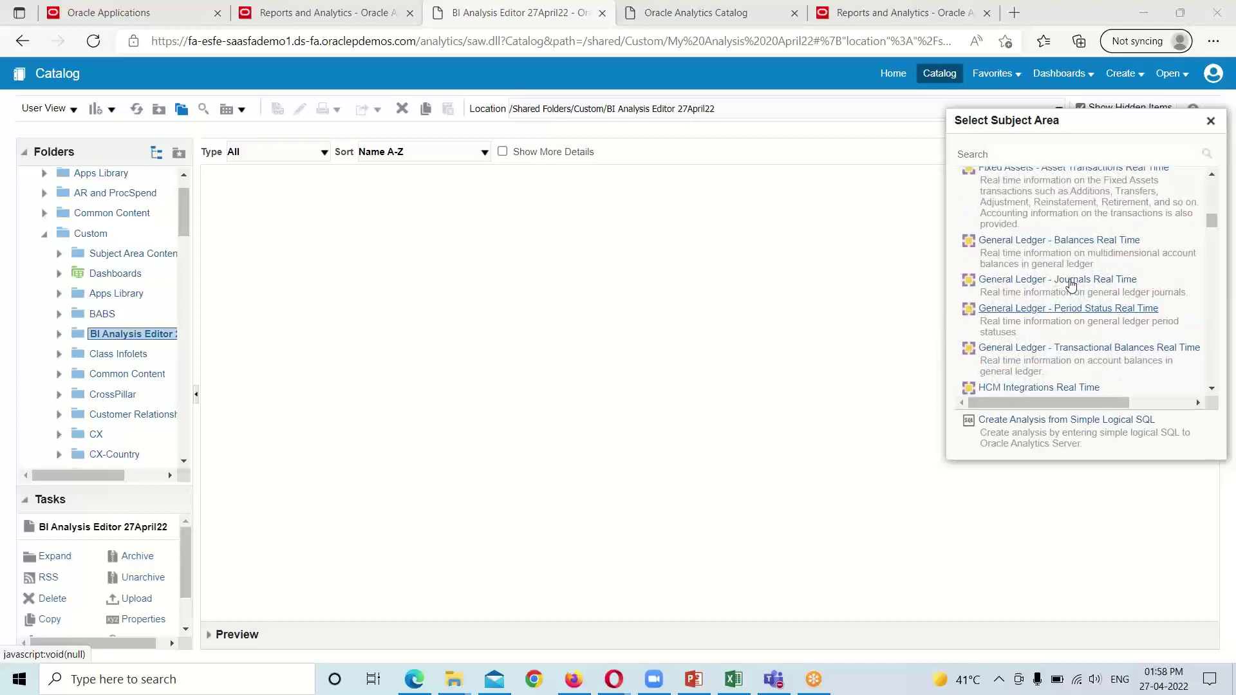
scroll(1071, 284, "down", 3)
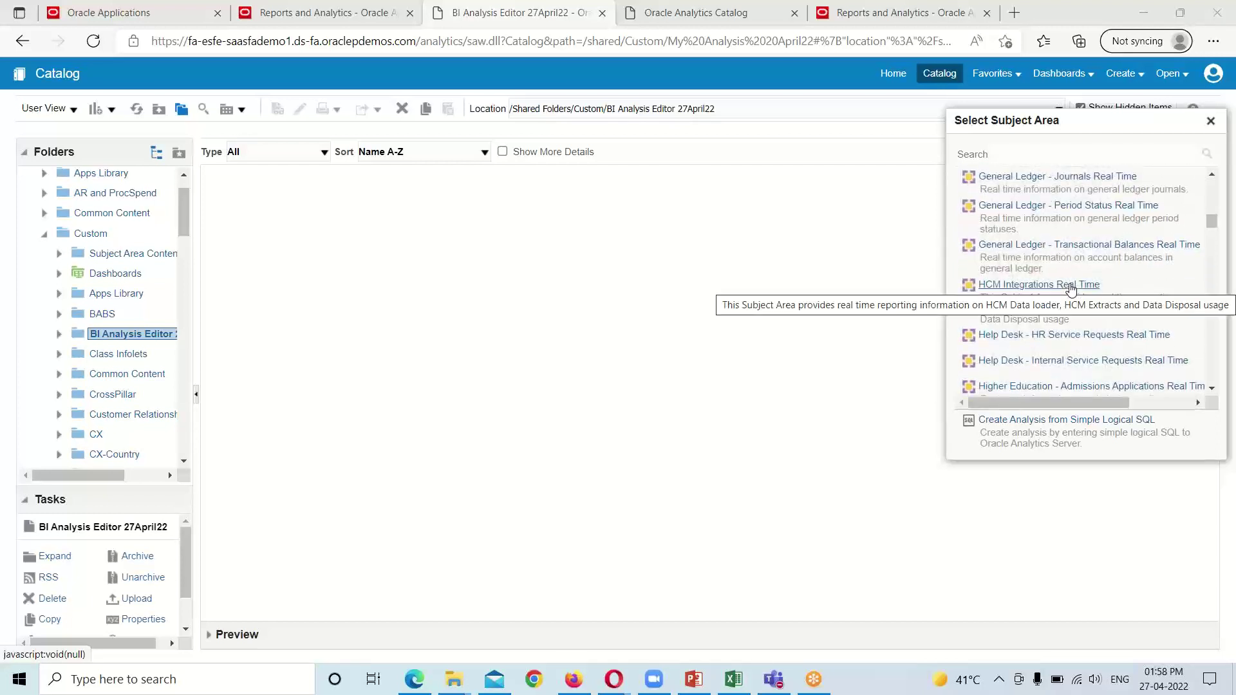
left_click(1086, 246)
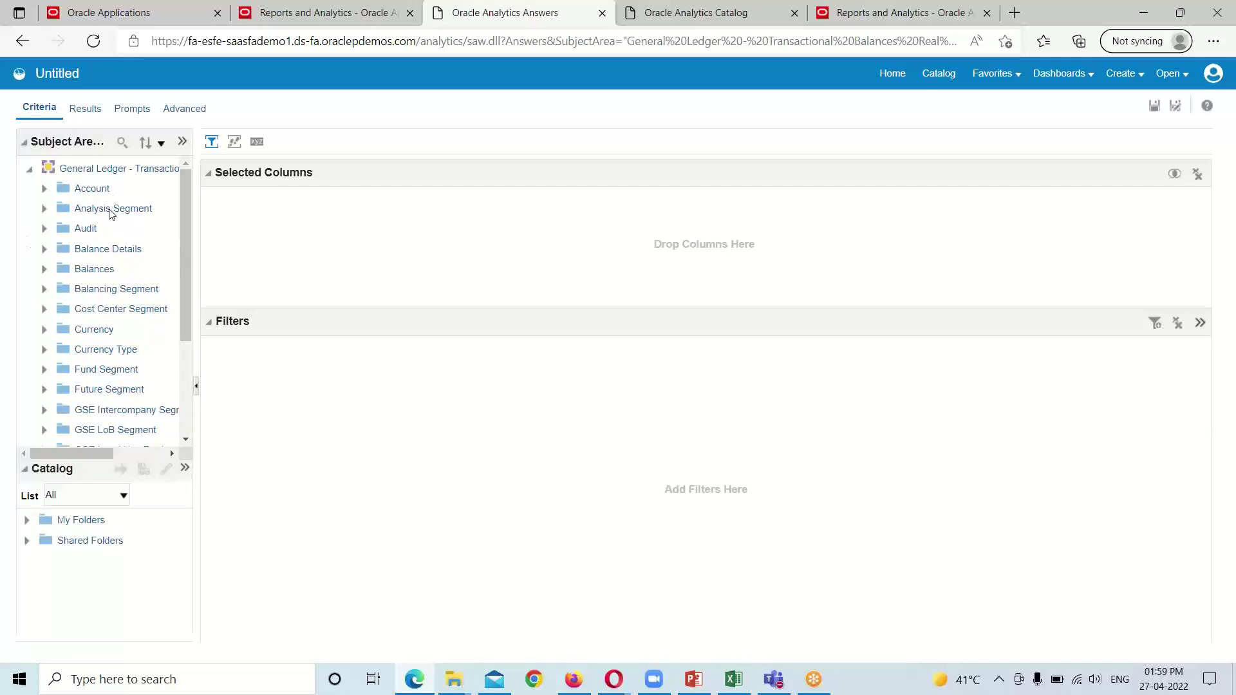
Look through the subject area's folders and the columns inside the Account folder, and collapse that folder again
scroll(106, 219, "down", 1)
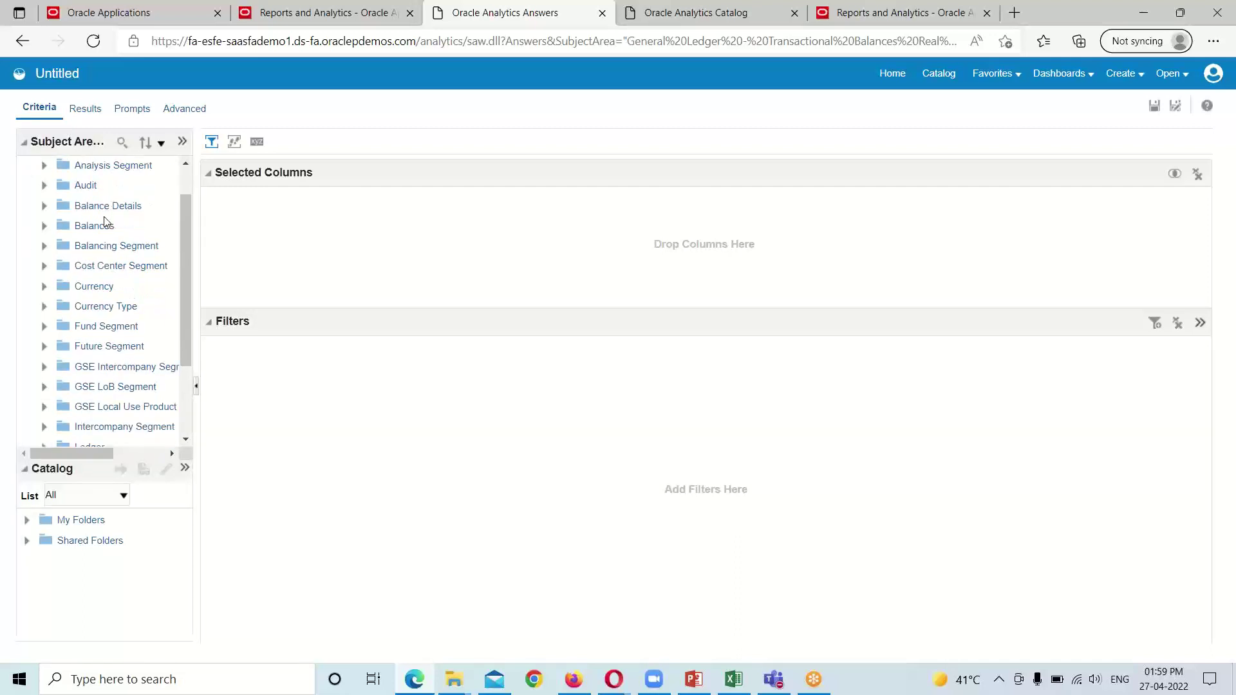
scroll(105, 221, "down", 3)
scroll(22, 286, "up", 4)
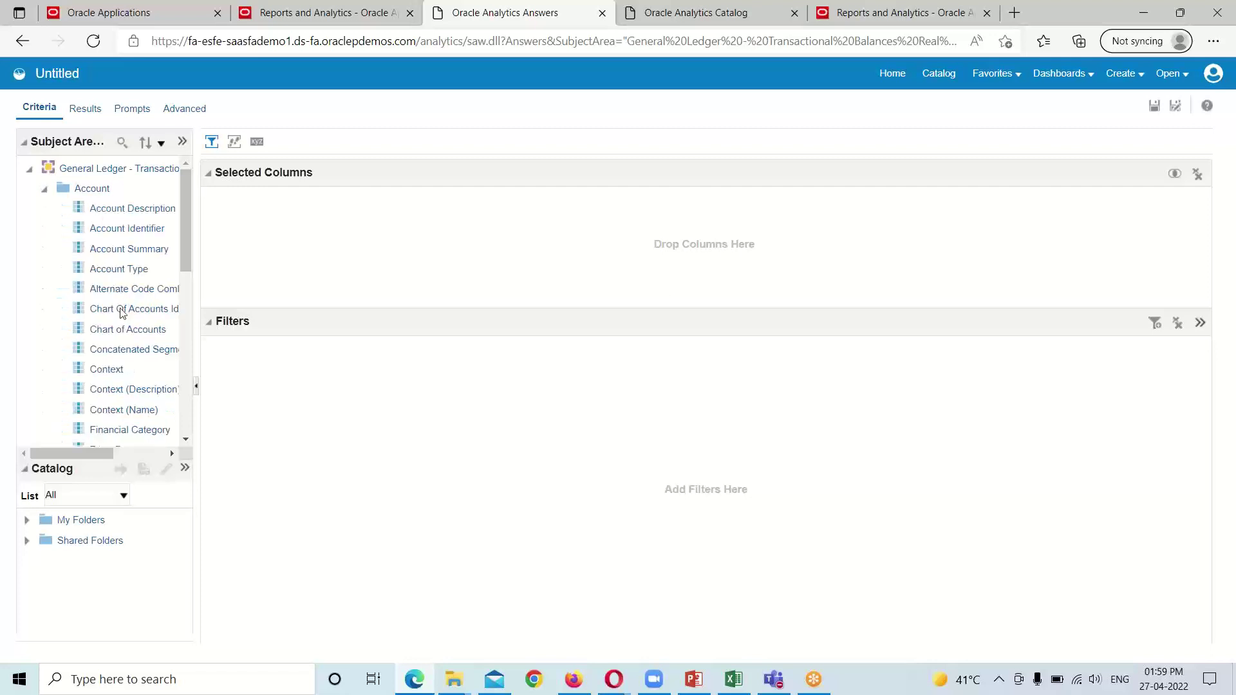
left_click(44, 189)
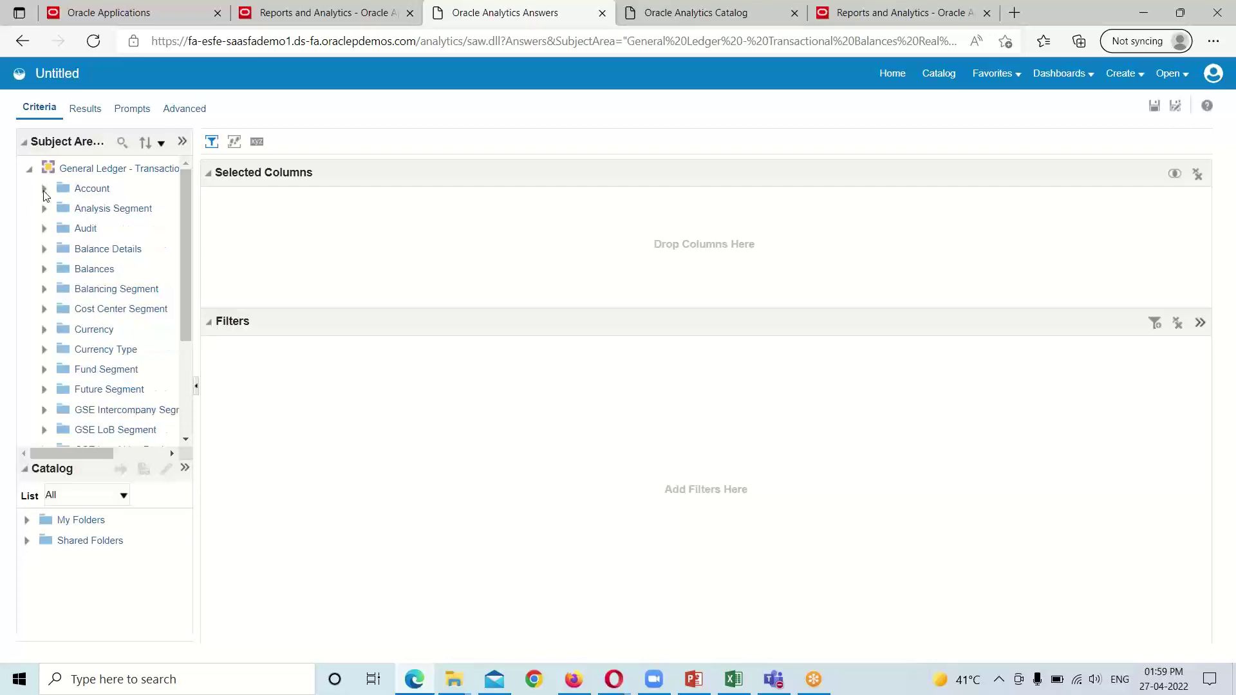
Review the Results, Prompts and Advanced pages of the untitled analysis and return to its Criteria page
left_click(86, 109)
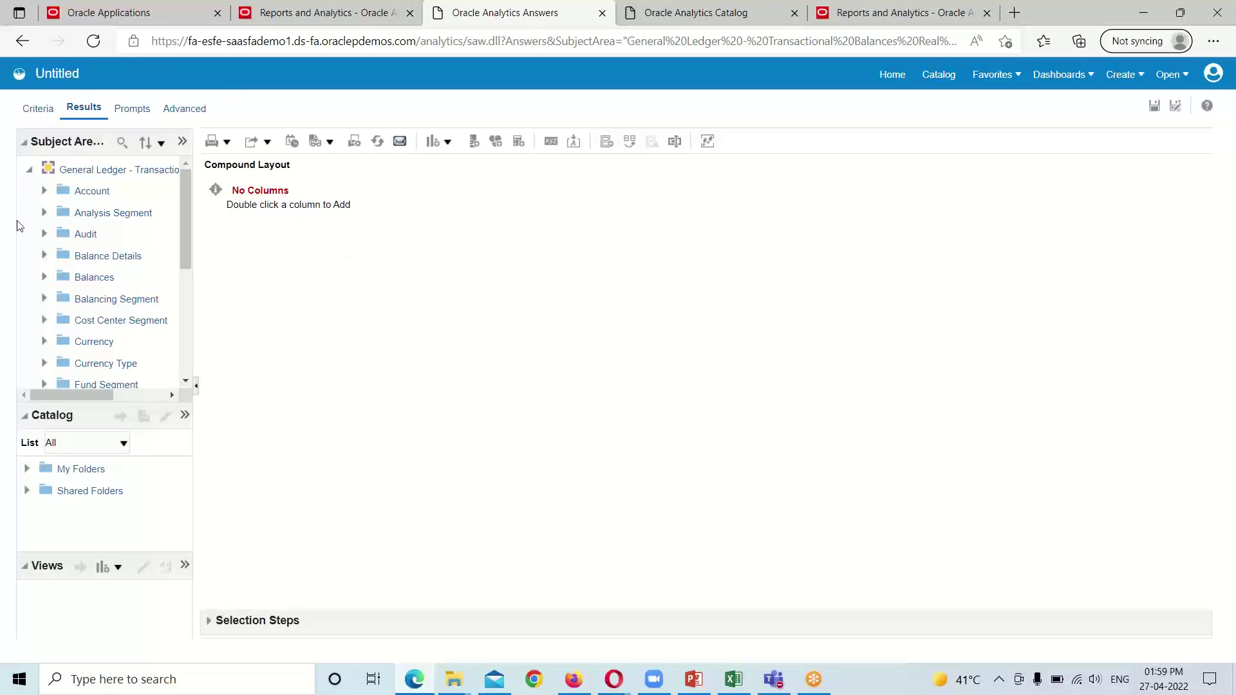
left_click(132, 109)
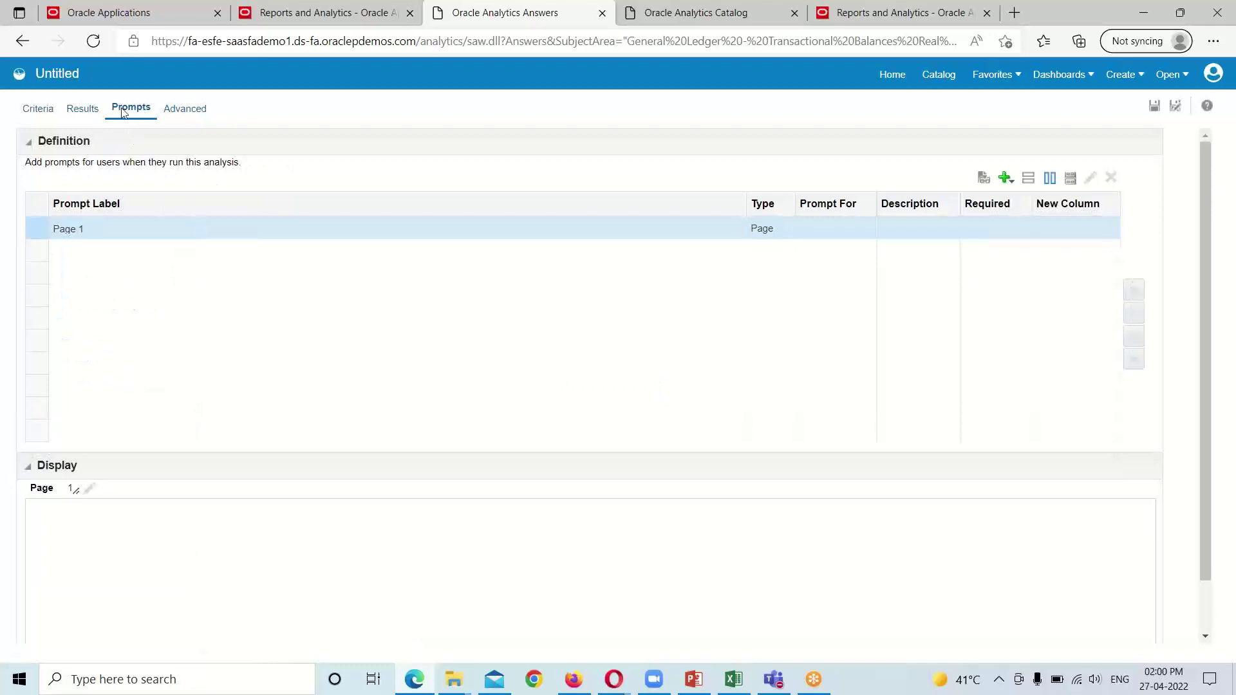
left_click(192, 111)
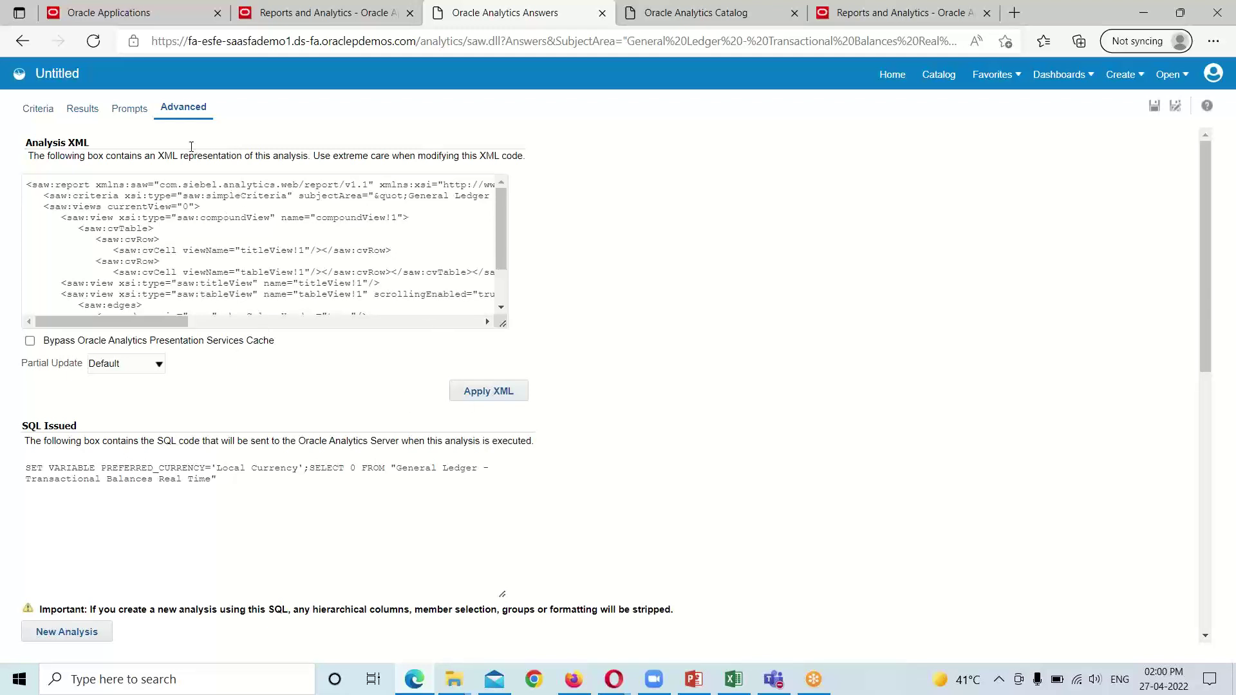
left_click(40, 109)
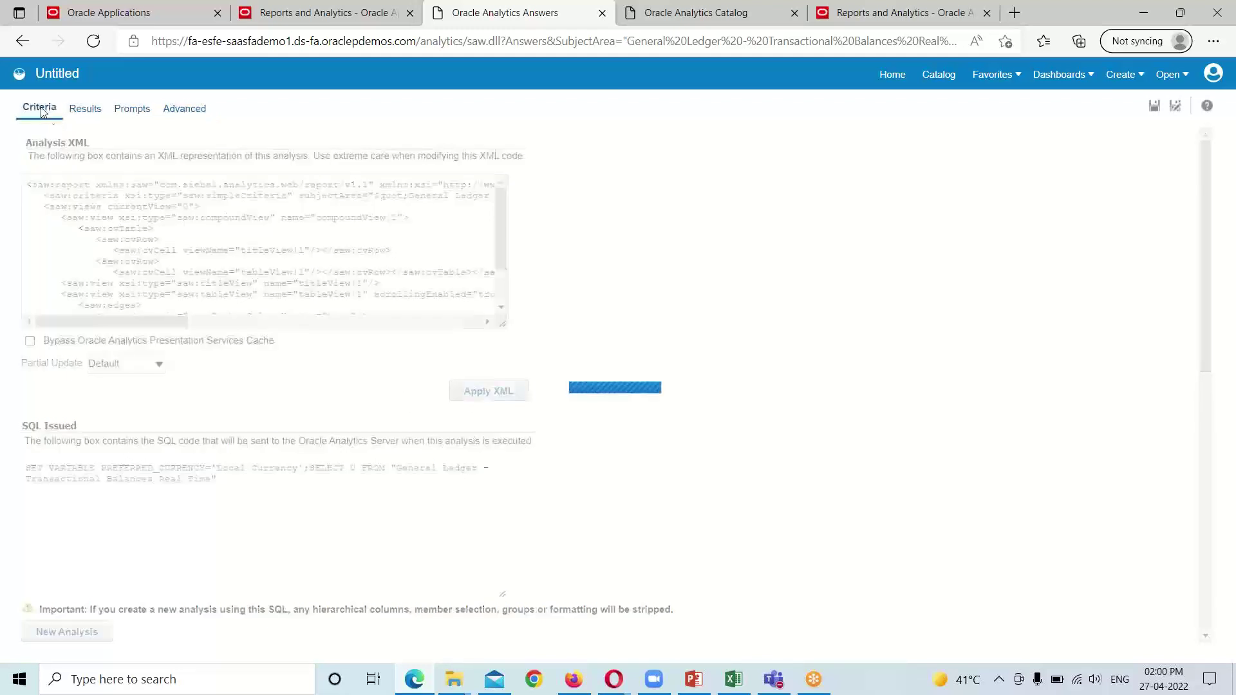